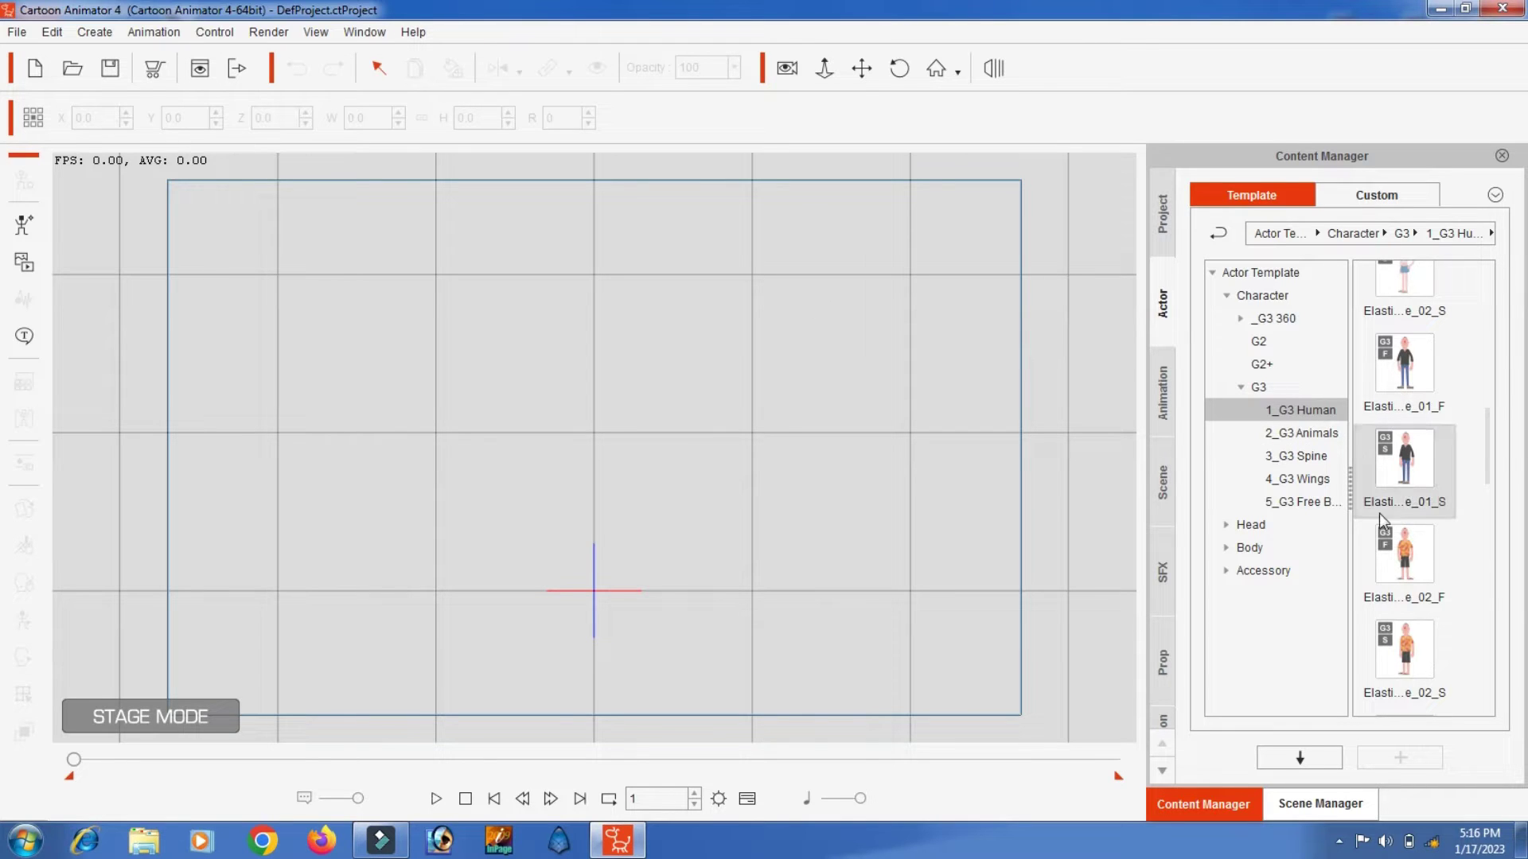
Step: Place the Elastic Folks 01_S man in the black shirt on the stage, enlarge him to about 133.6% and reposition him at about X 111.4, Y -48.5
{"action": "left_click_drag", "start_coordinate": [1417, 475], "coordinate": [791, 452]}
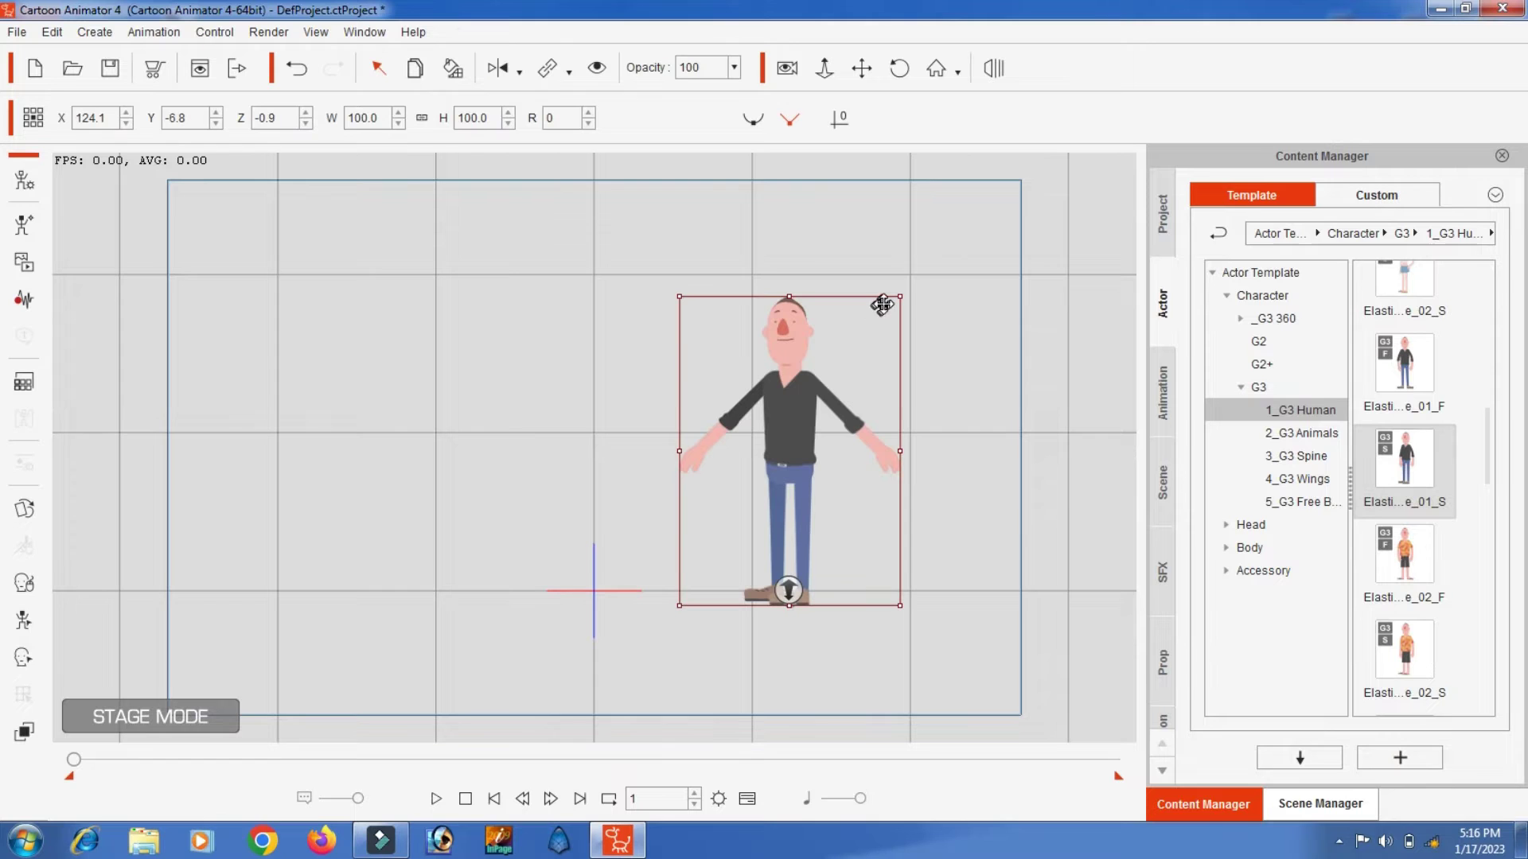
{"action": "left_click_drag", "start_coordinate": [898, 297], "coordinate": [1011, 224]}
{"action": "left_click_drag", "start_coordinate": [805, 331], "coordinate": [783, 397]}
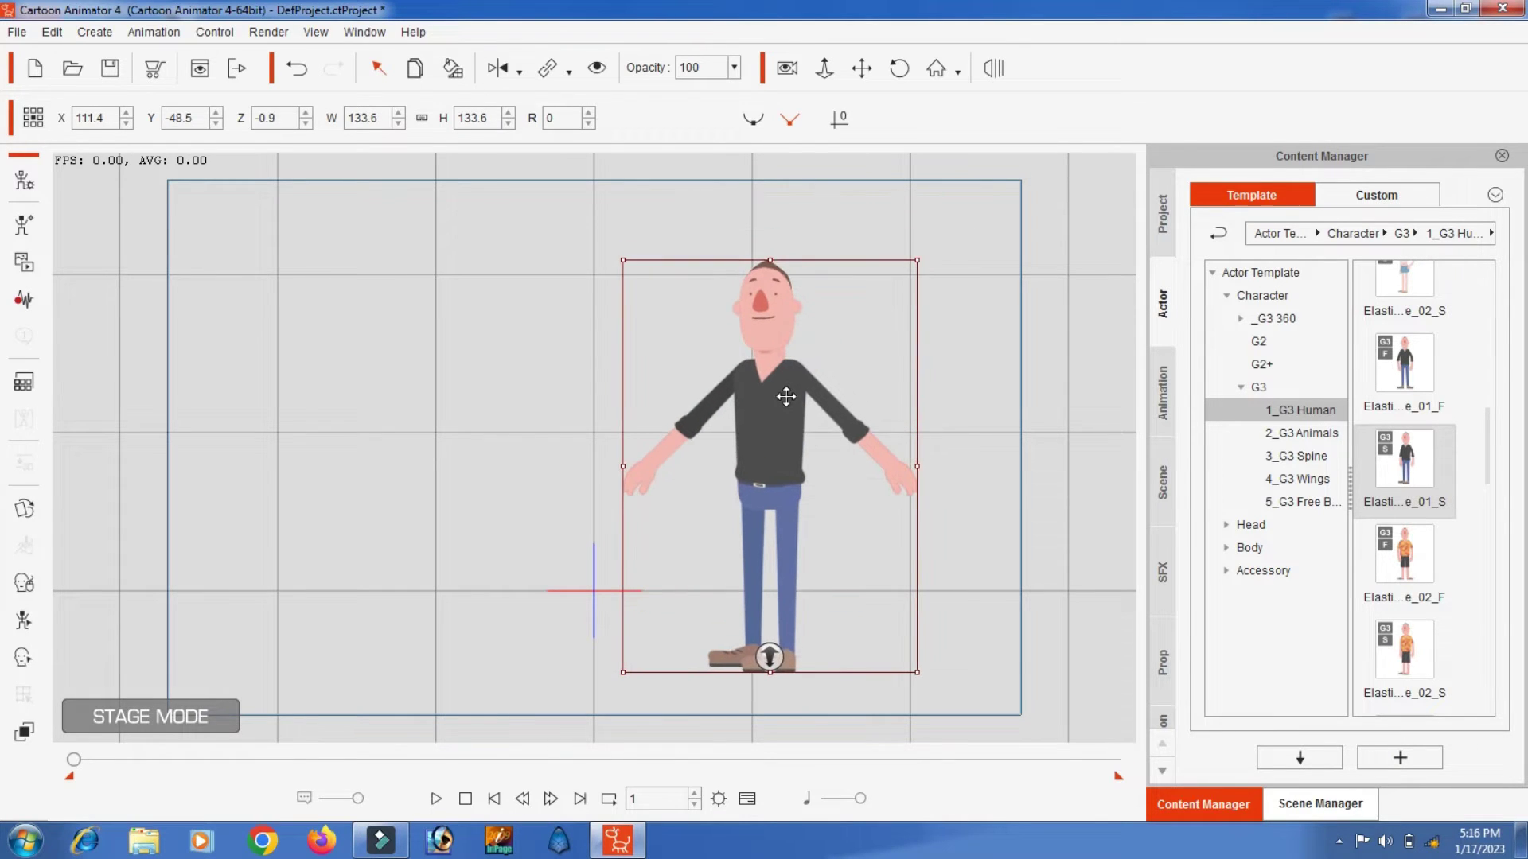
{"action": "right_click", "coordinate": [762, 404]}
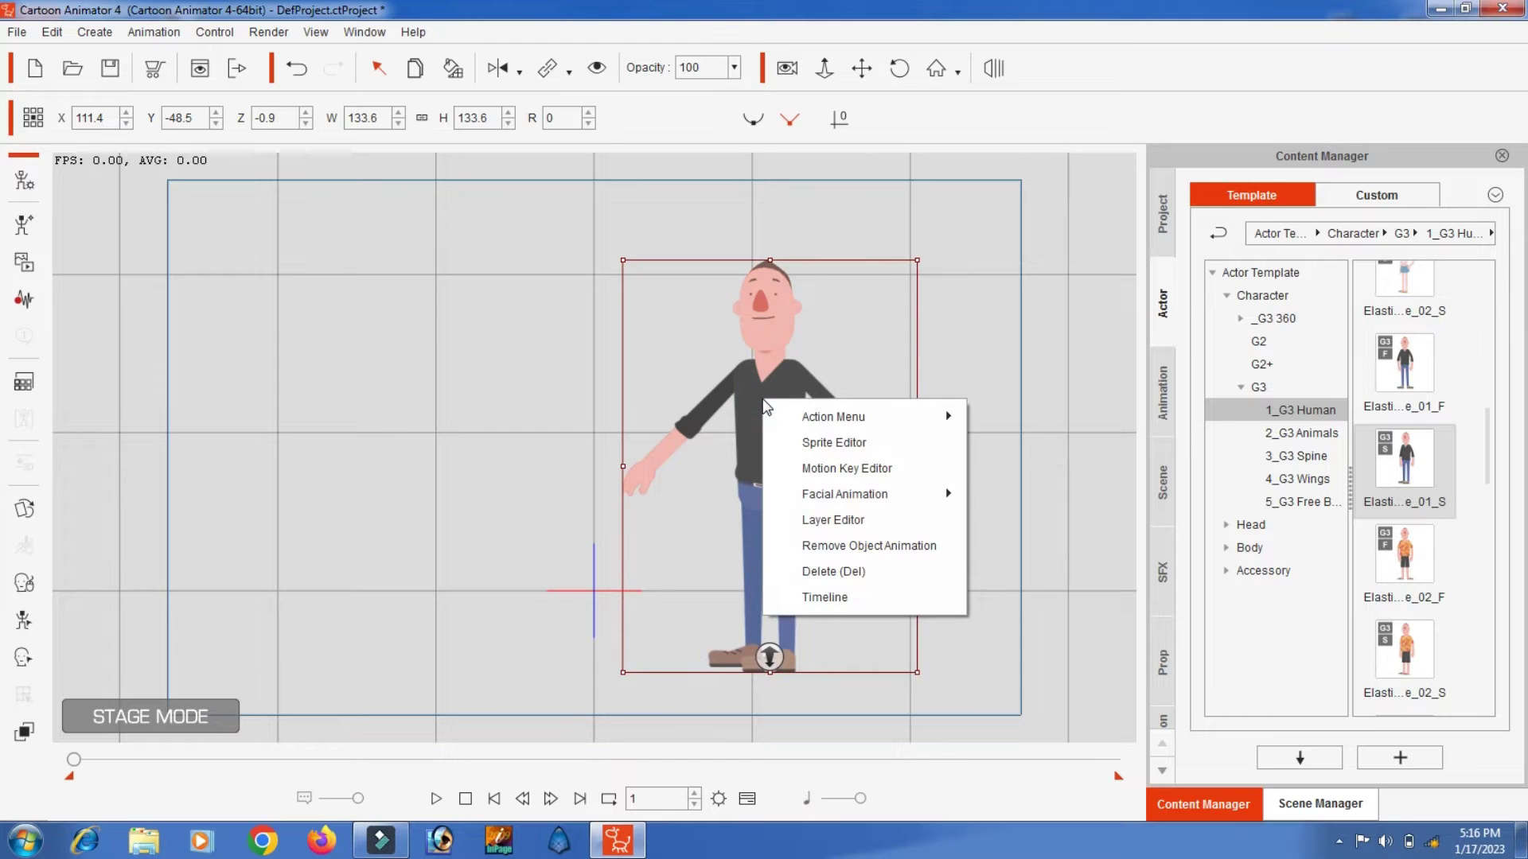
{"action": "mouse_move", "coordinate": [827, 430]}
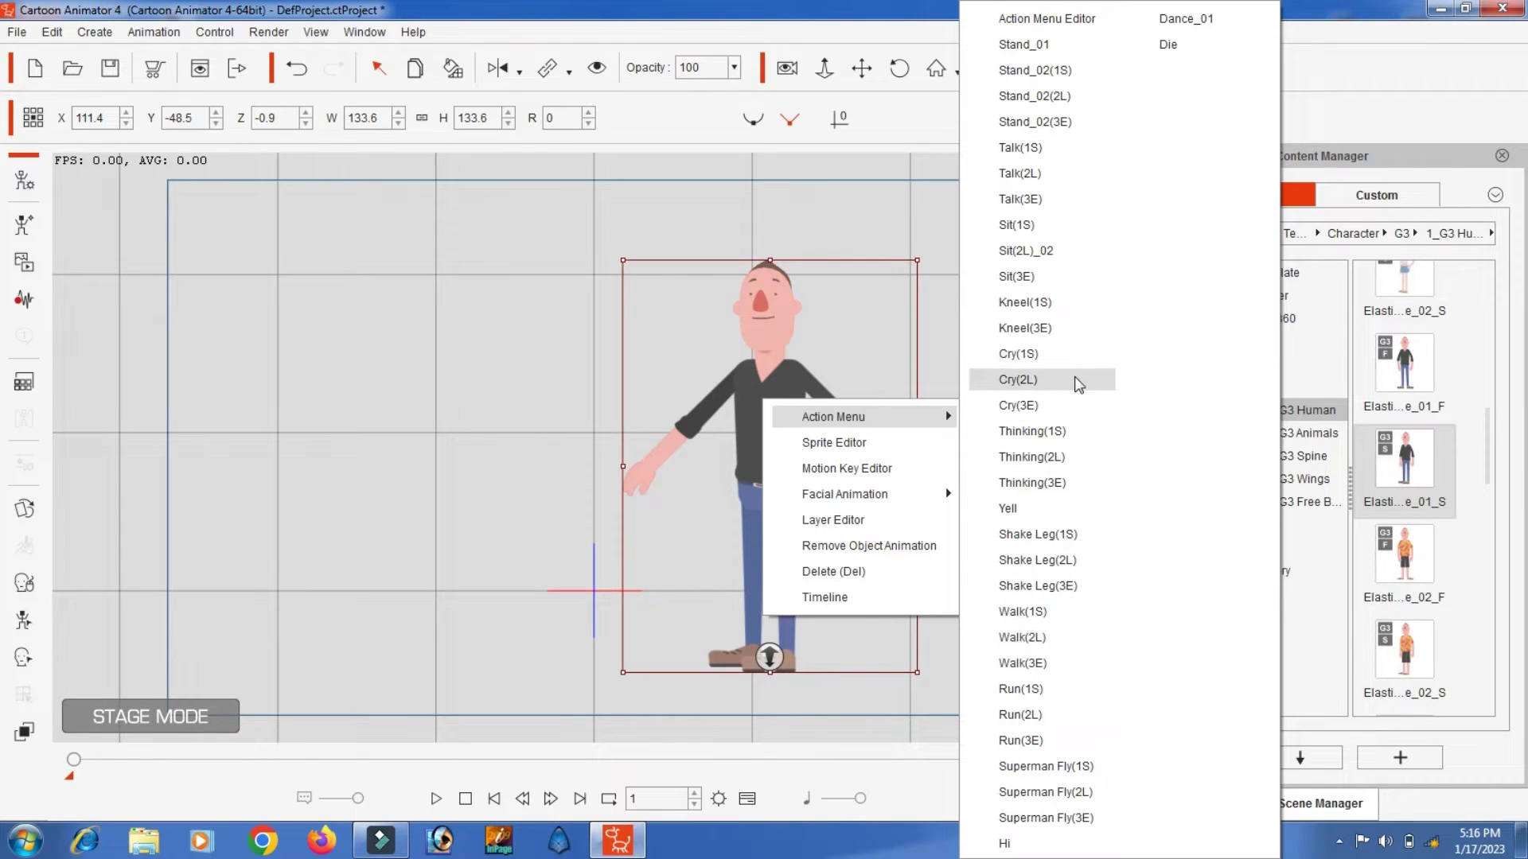
{"action": "left_click", "coordinate": [784, 328]}
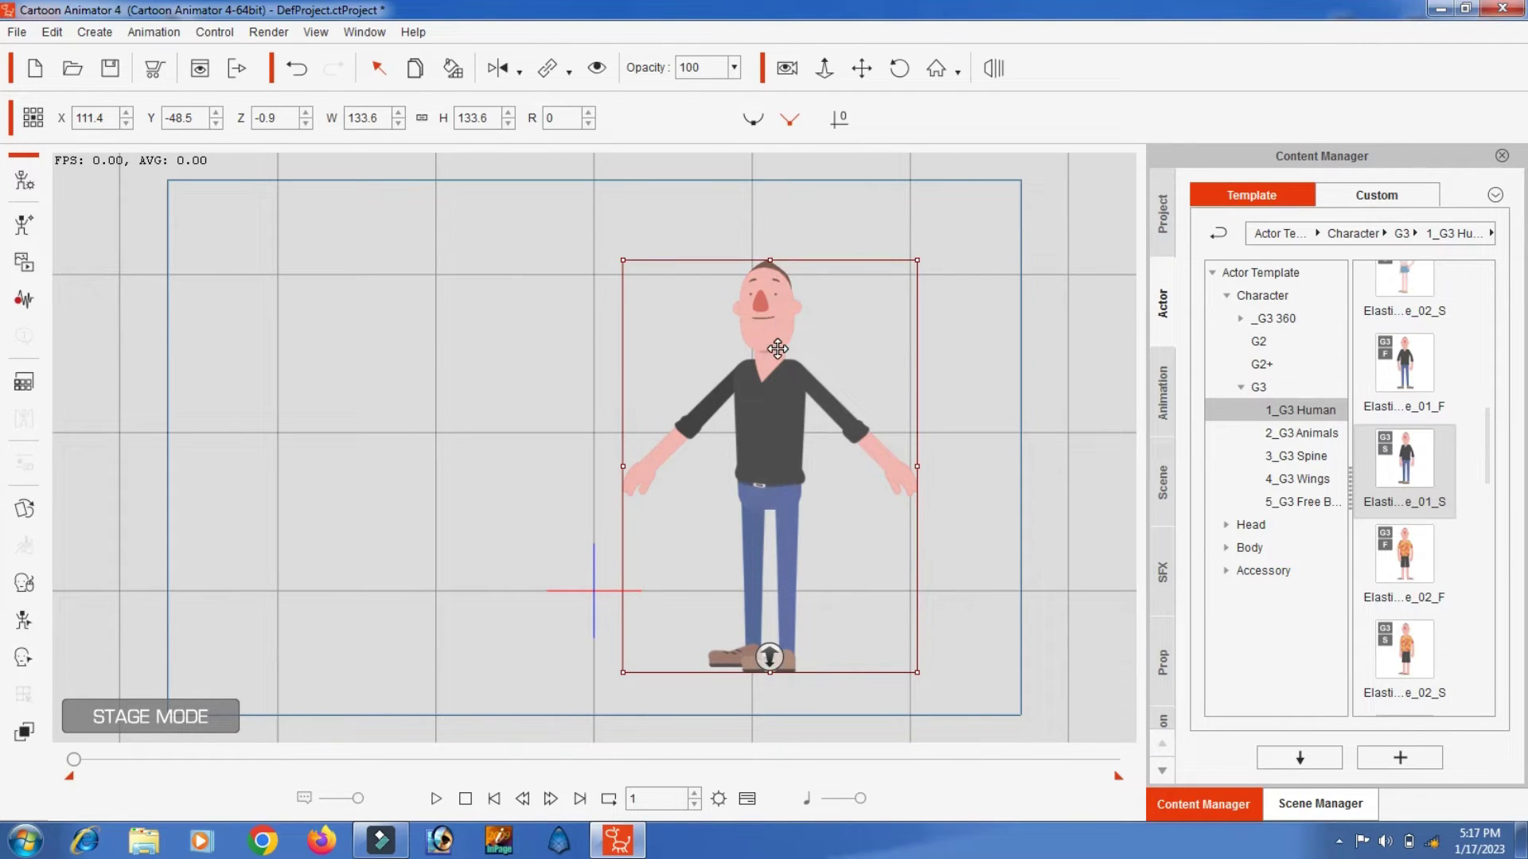
Step: Raise the character to about Y -31.6 and open the 2D Motion Key Editor, placing it clear of the figure
{"action": "left_click_drag", "start_coordinate": [768, 339], "coordinate": [768, 313]}
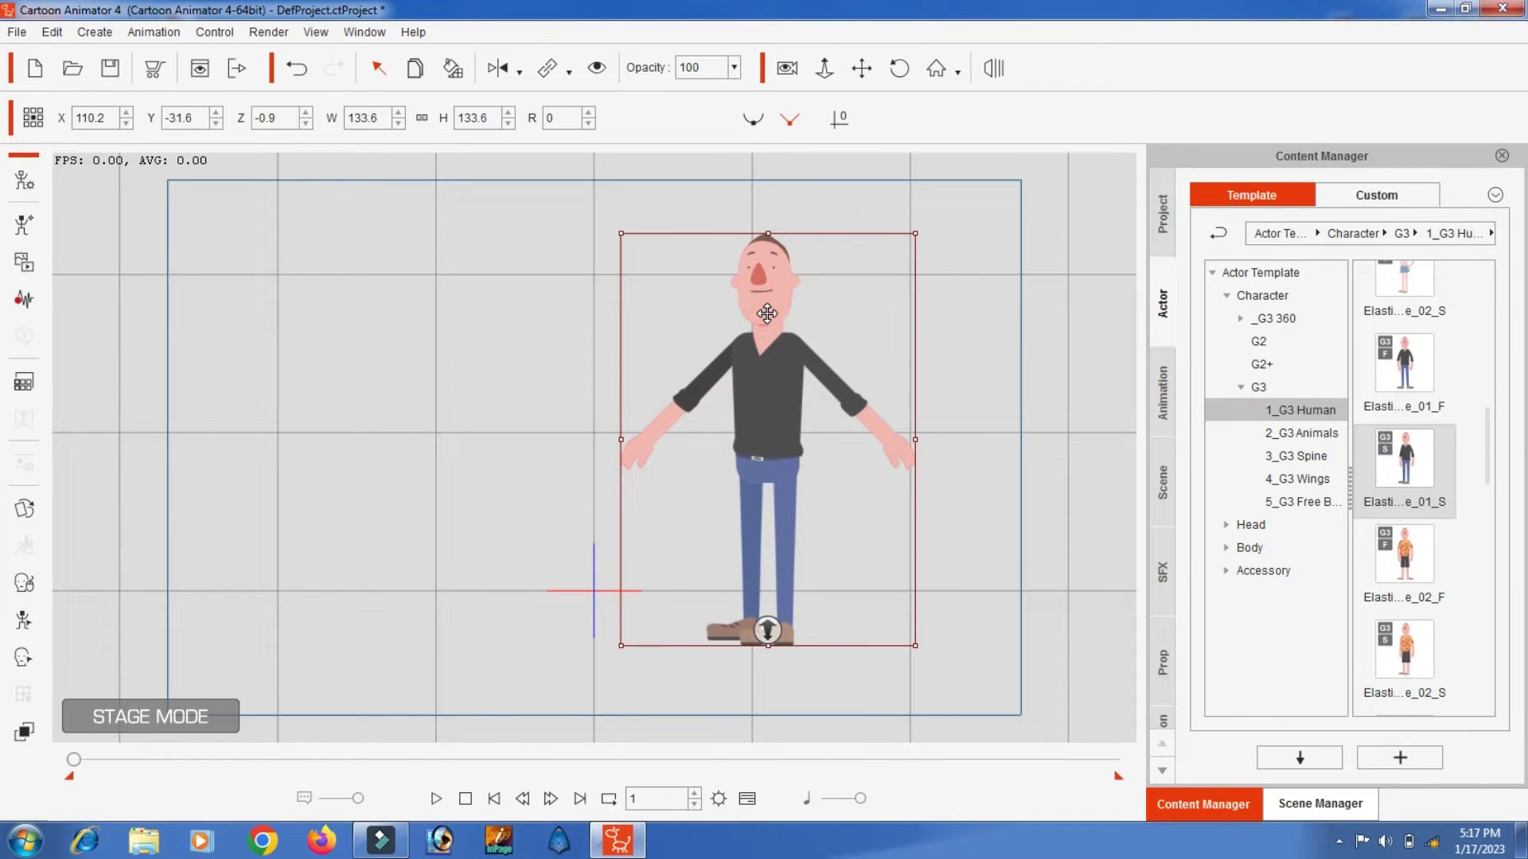
{"action": "left_click", "coordinate": [25, 620]}
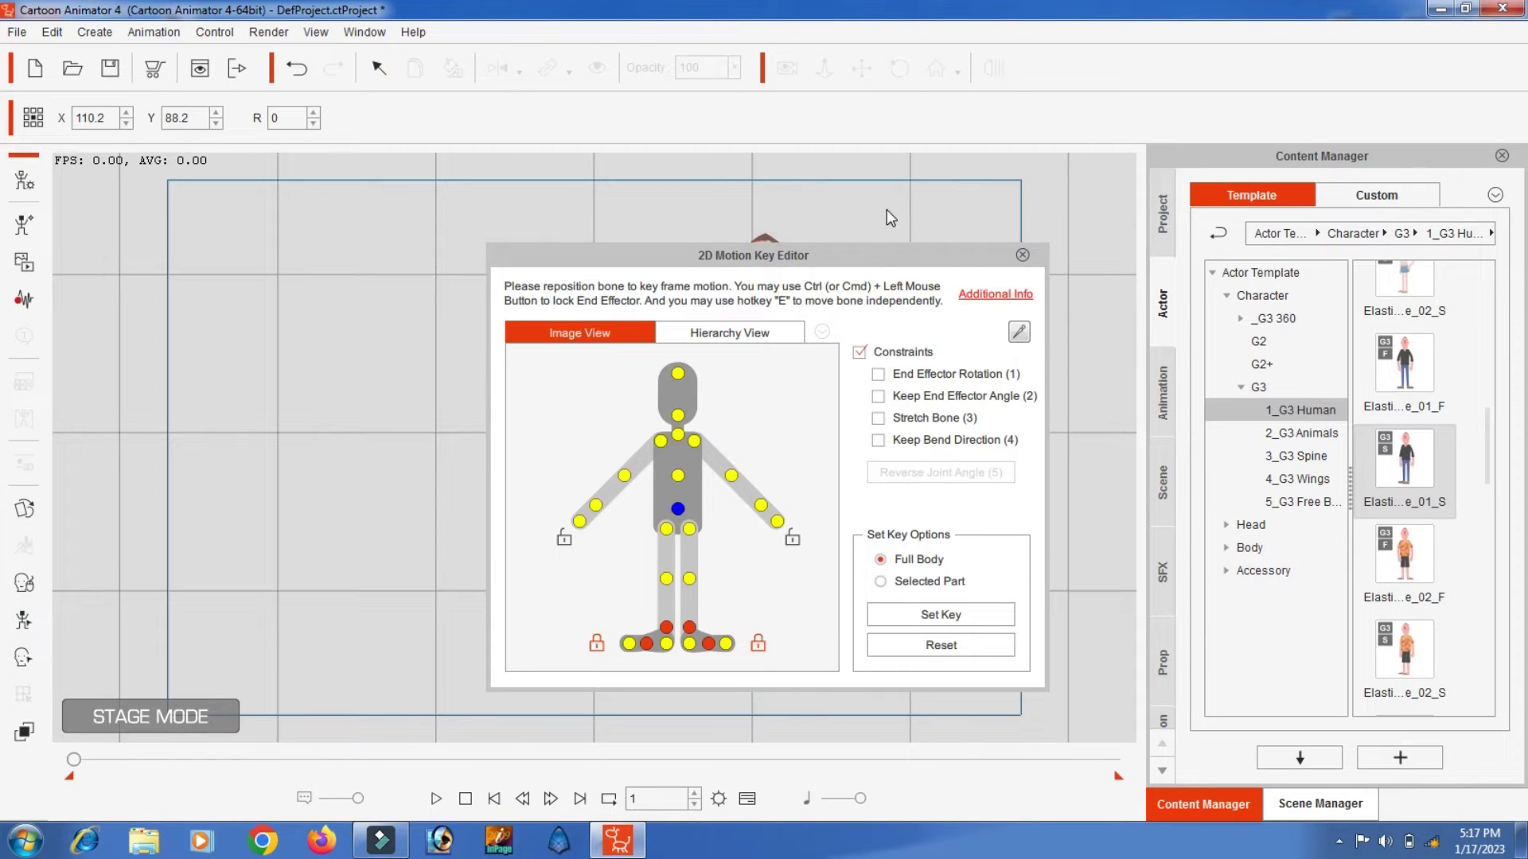
{"action": "left_click_drag", "start_coordinate": [777, 252], "coordinate": [1174, 210]}
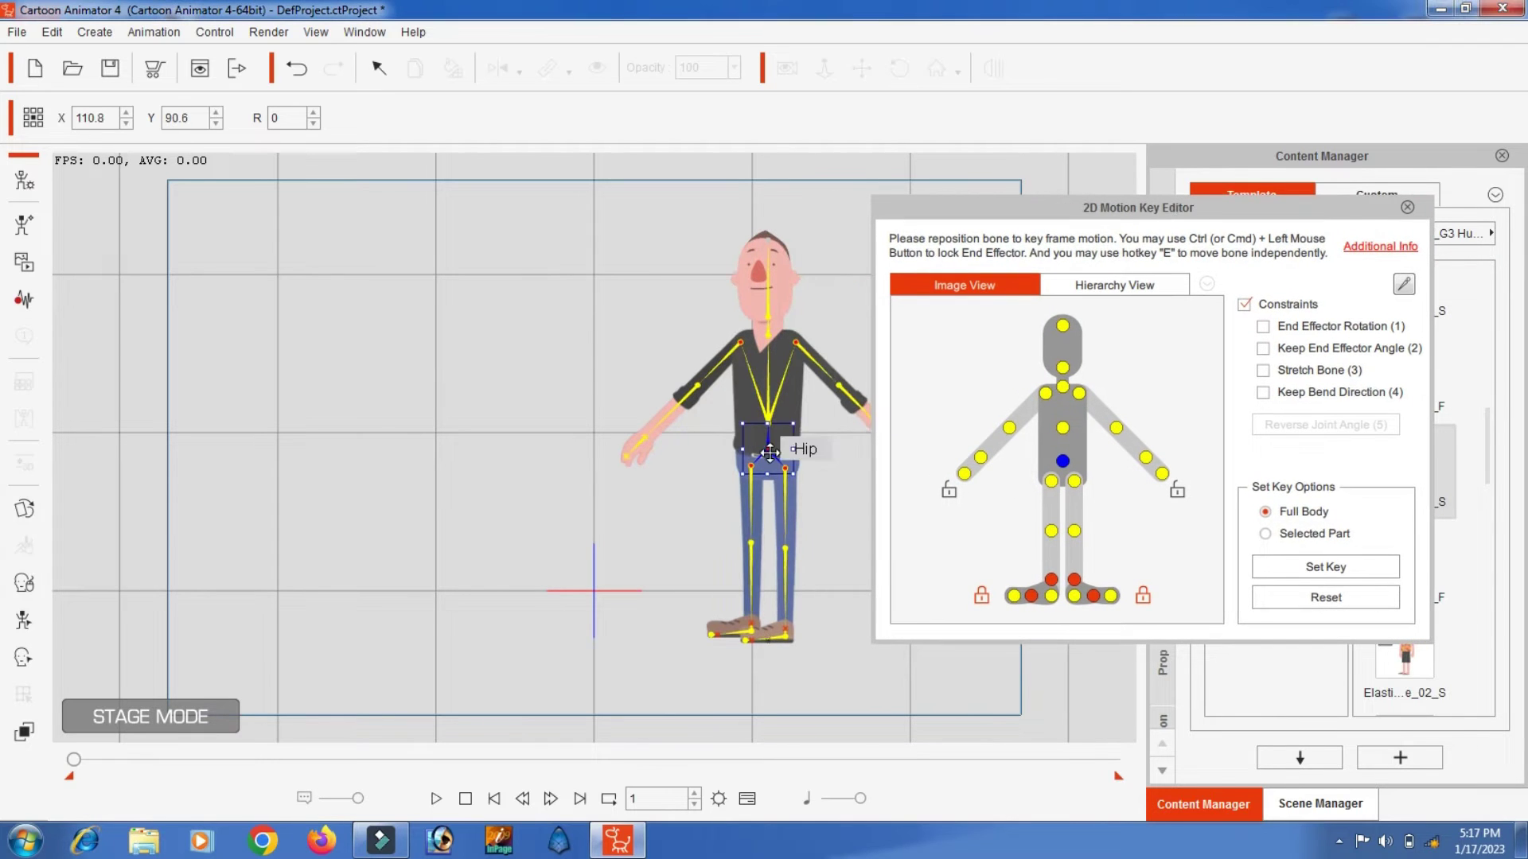
{"action": "left_click_drag", "start_coordinate": [1050, 216], "coordinate": [1139, 215]}
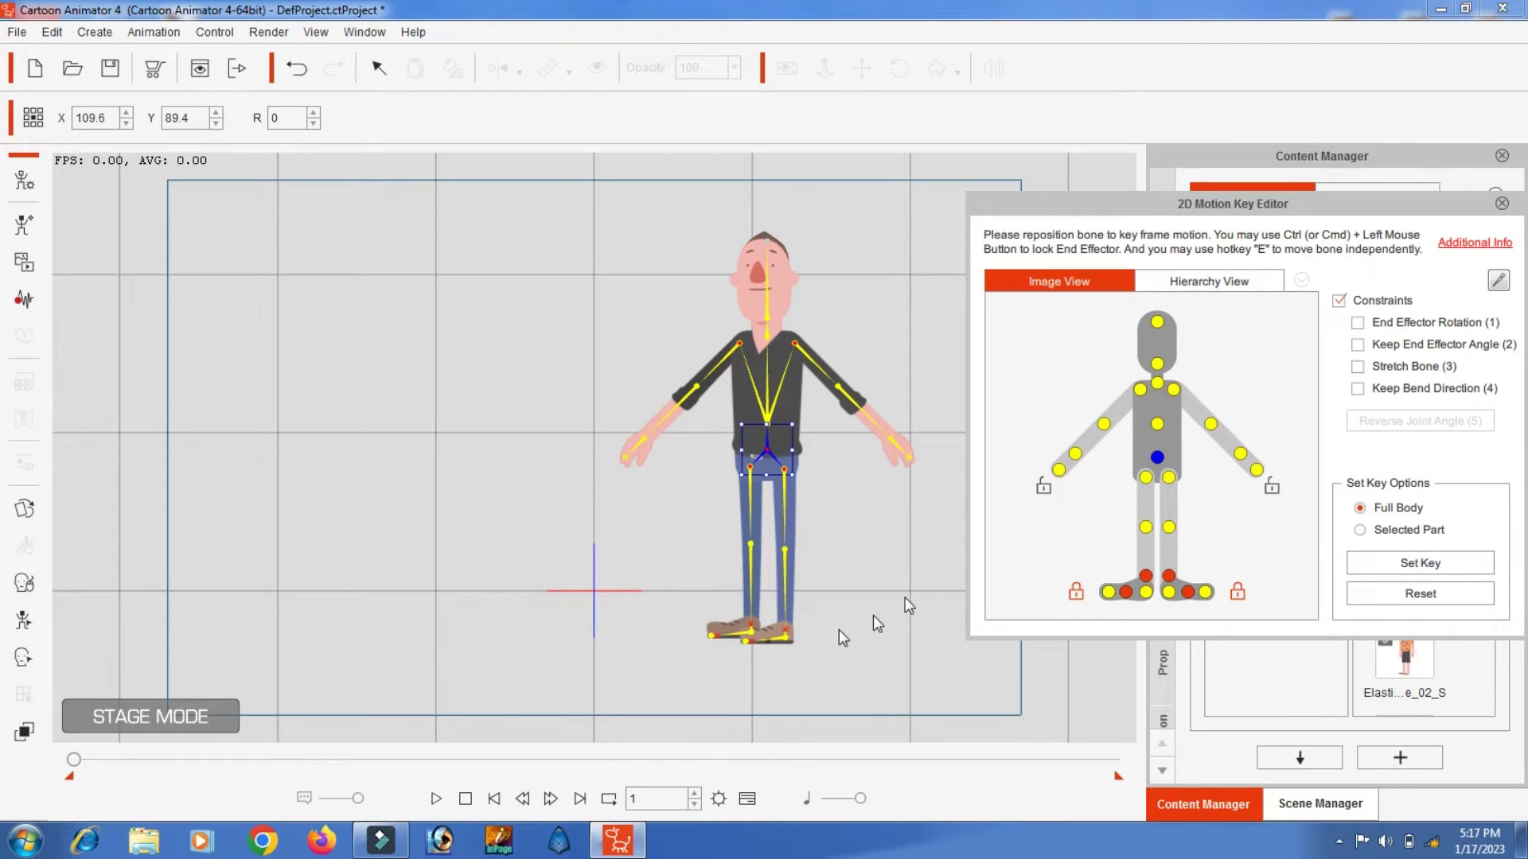
Step: Open the timeline and show the character's Motion and Transform tracks
{"action": "left_click", "coordinate": [748, 799]}
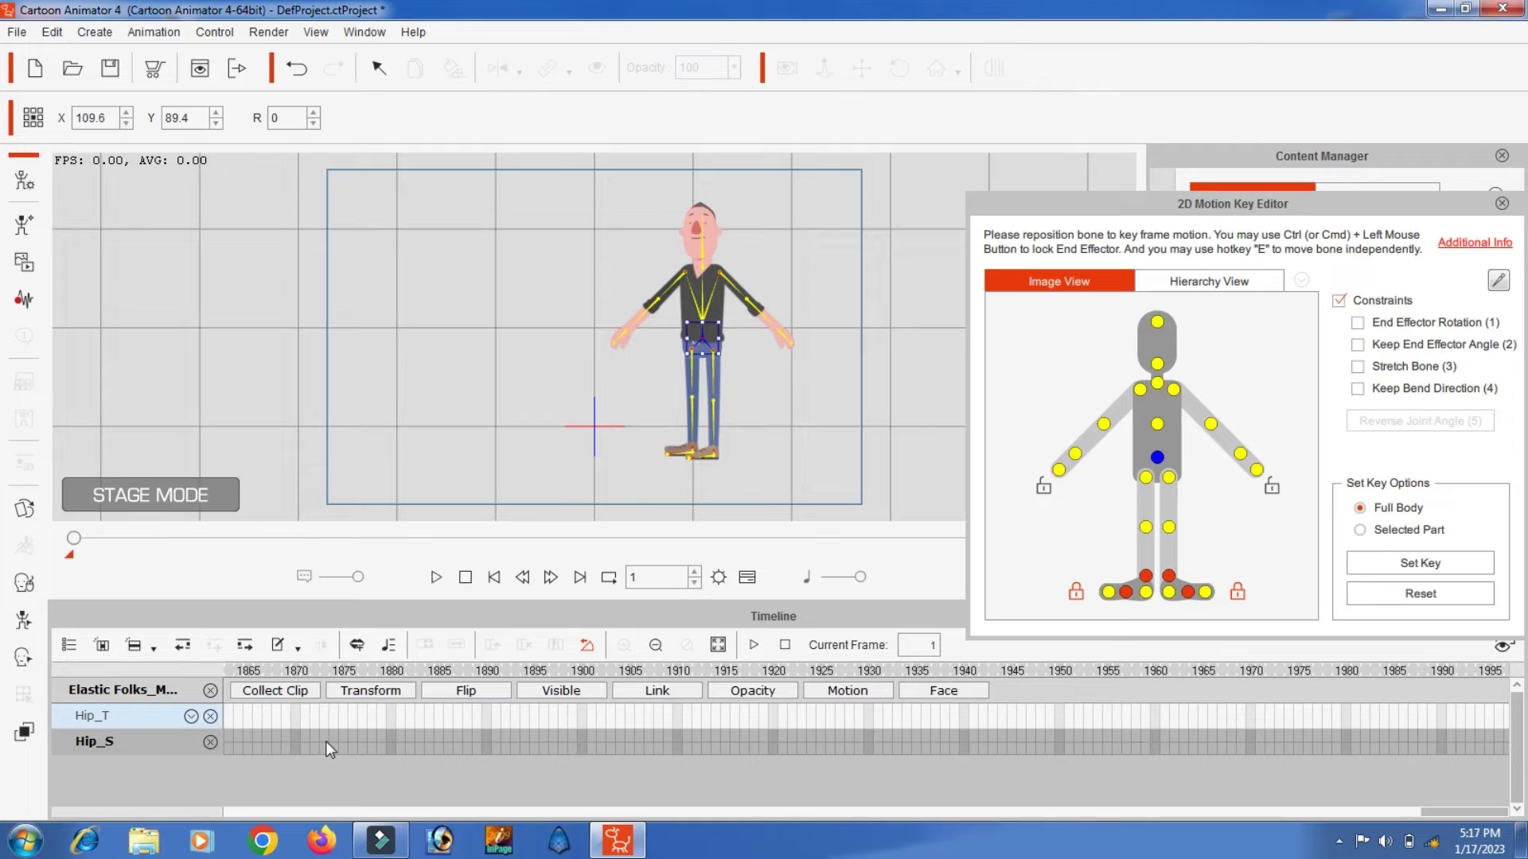
{"action": "left_click", "coordinate": [859, 691]}
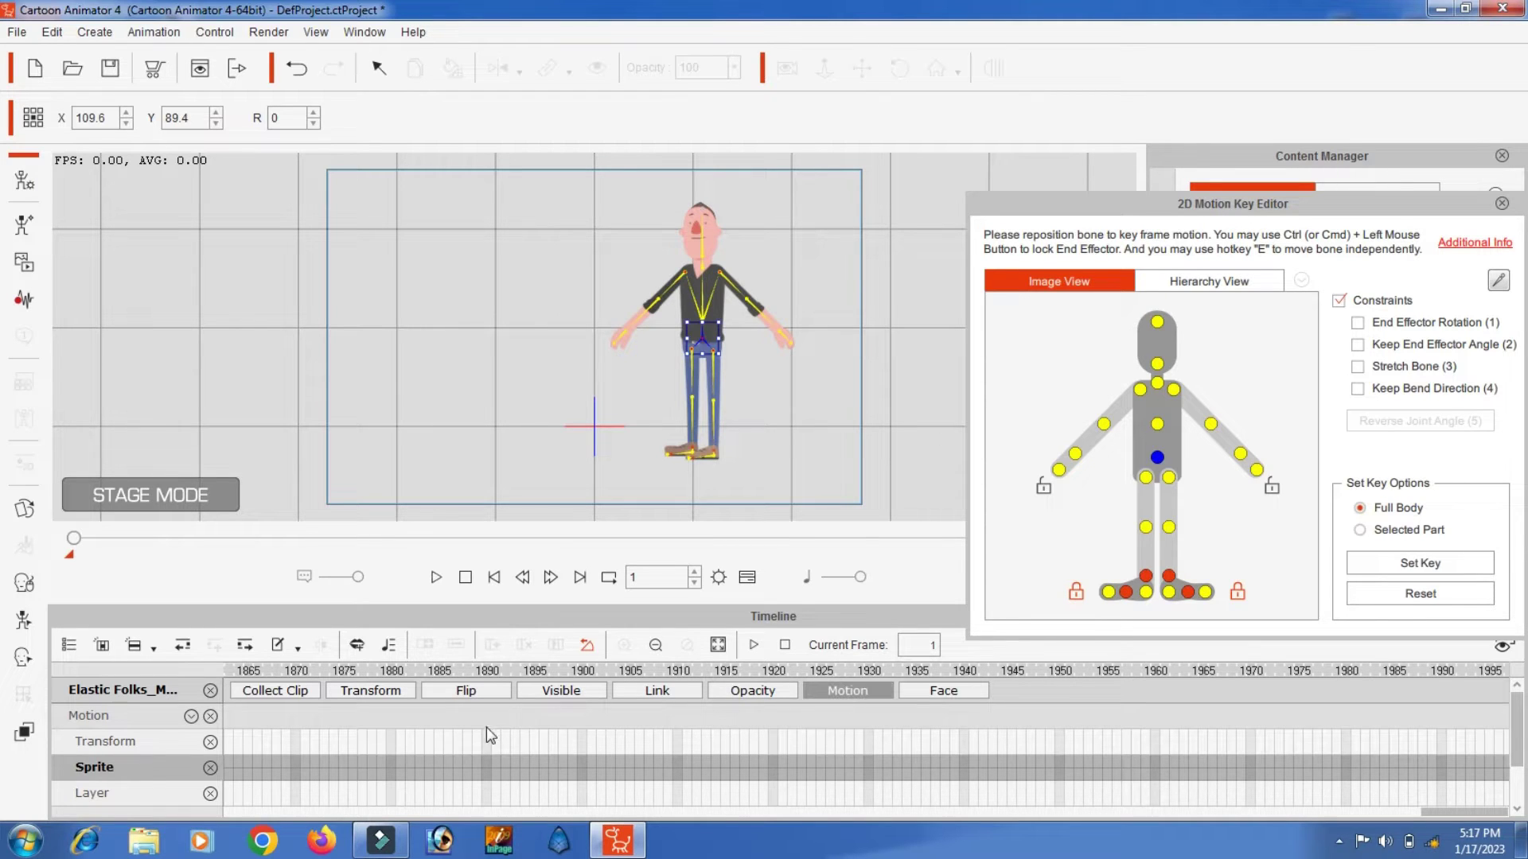
{"action": "left_click", "coordinate": [381, 697]}
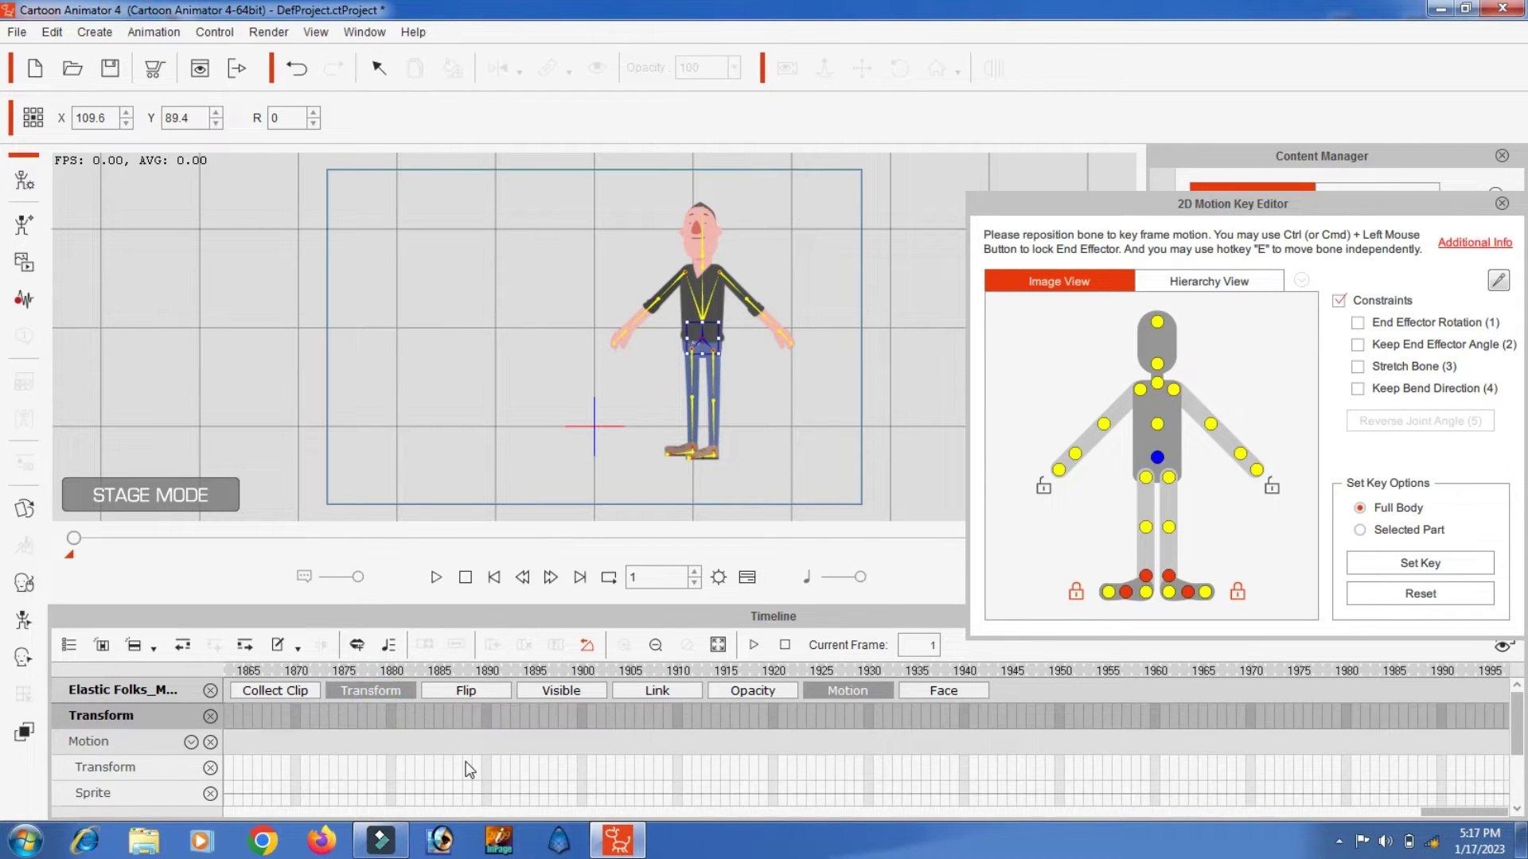
{"action": "scroll", "coordinate": [506, 772], "scroll_direction": "down", "scroll_amount": 1}
{"action": "scroll", "coordinate": [506, 772], "scroll_direction": "up", "scroll_amount": 1}
Step: Lower both arms beside the body at frame 1, rotating the left arm to about 37 and the right arm to about 320 degrees
{"action": "left_click", "coordinate": [1173, 390]}
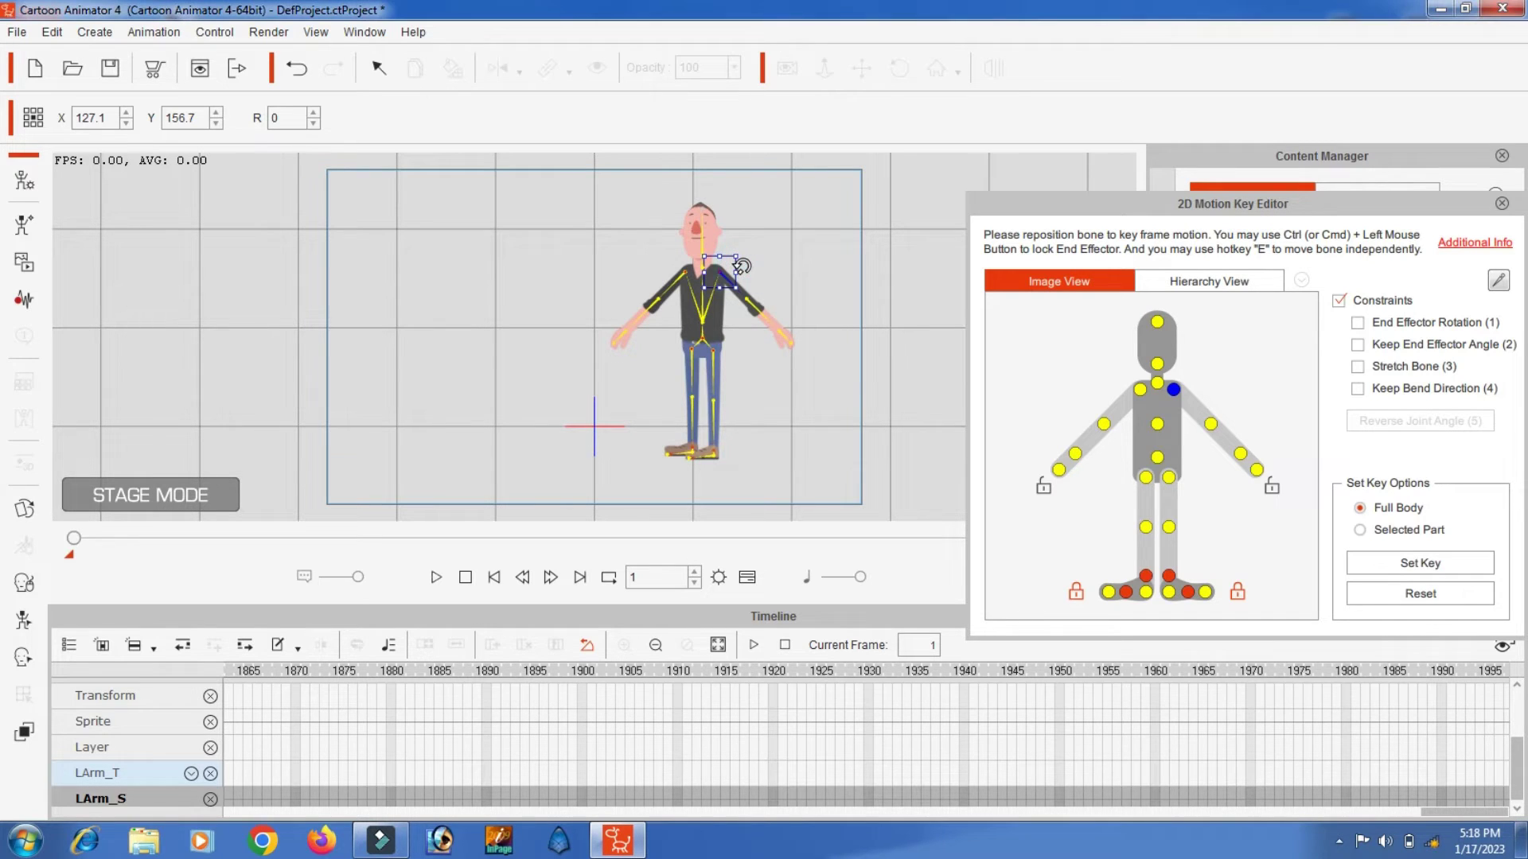
{"action": "left_click_drag", "start_coordinate": [741, 267], "coordinate": [736, 279]}
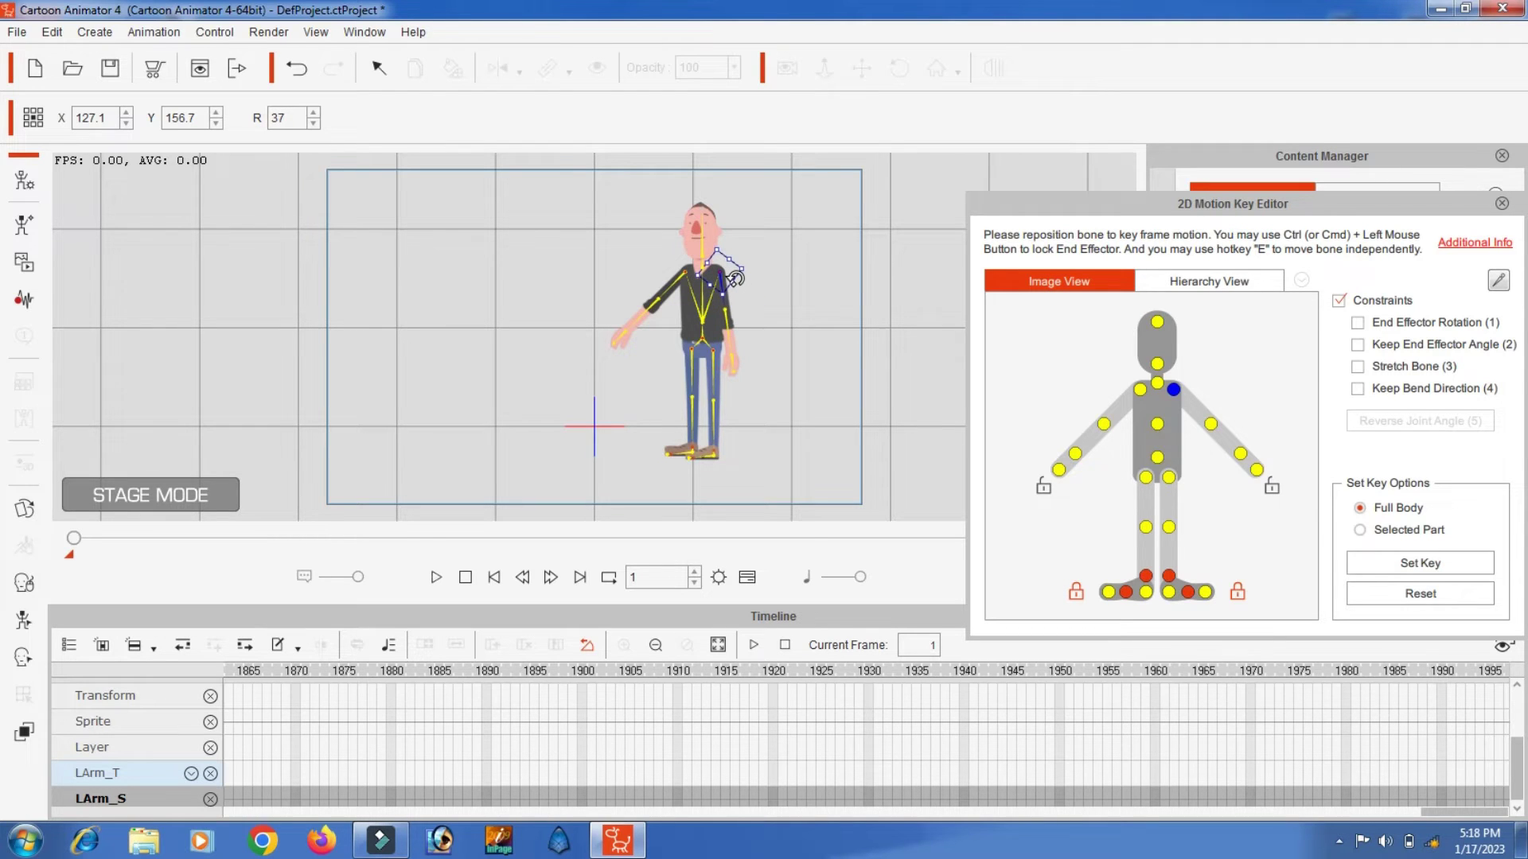
{"action": "left_click", "coordinate": [1139, 390]}
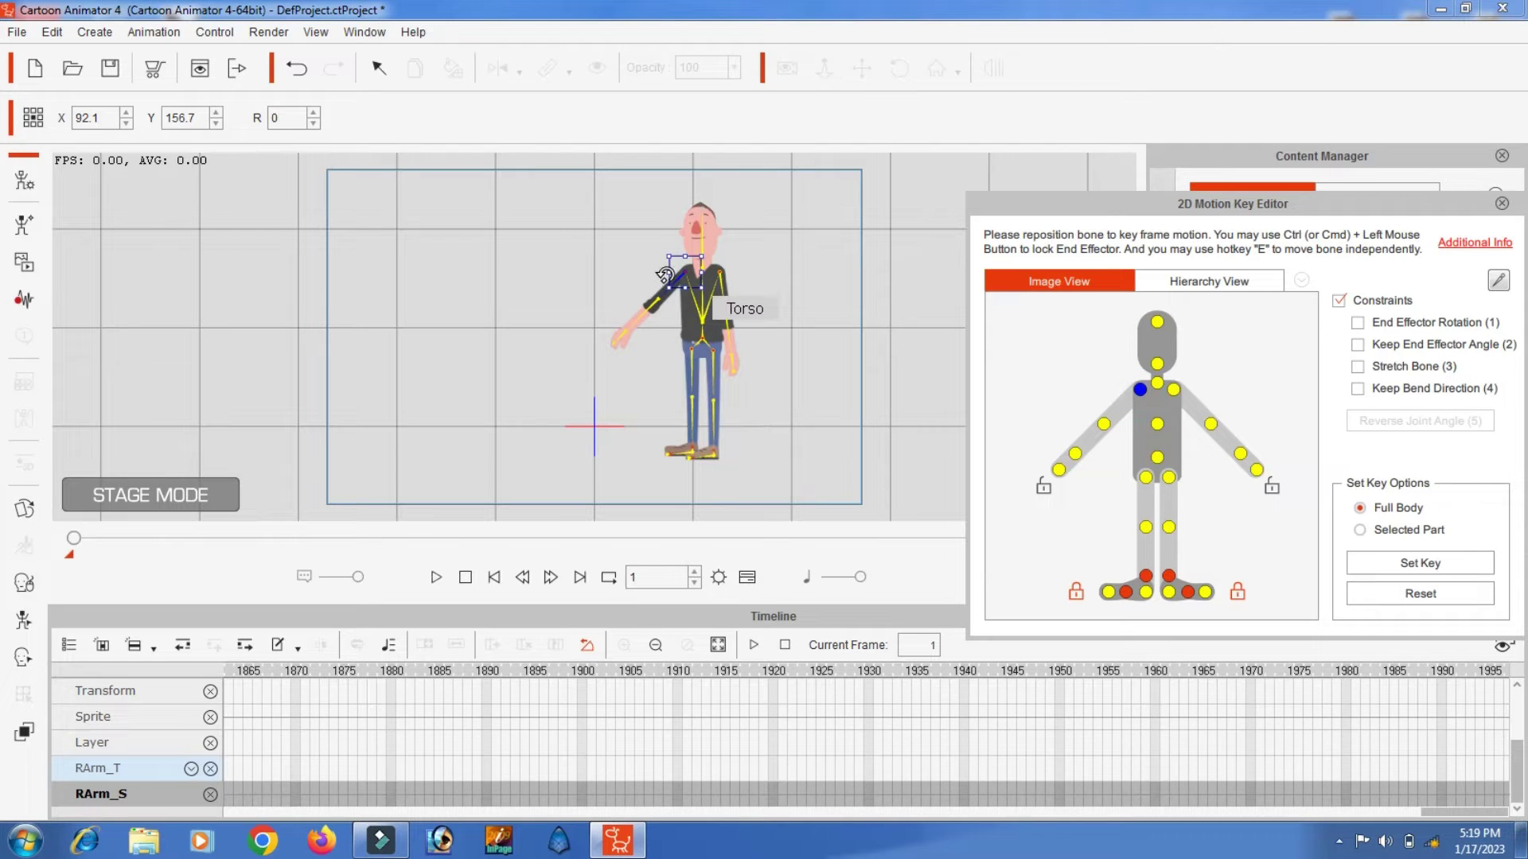
{"action": "left_click_drag", "start_coordinate": [664, 279], "coordinate": [672, 287]}
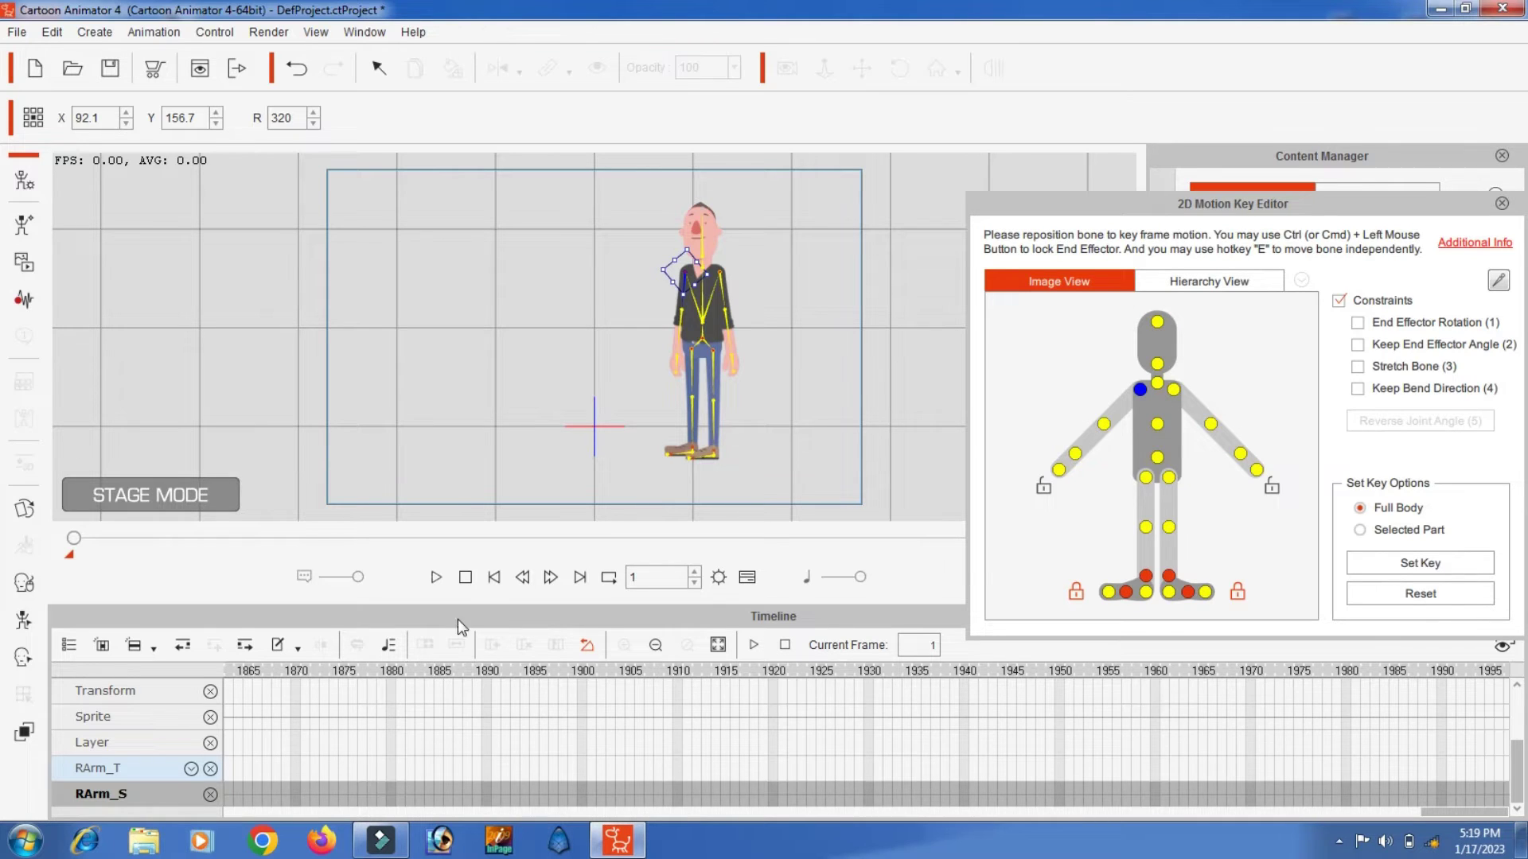
Step: At frame 20, raise both arms overhead, rotating the left arm to about 233 and the right arm to about 119 degrees
{"action": "left_click", "coordinate": [466, 578]}
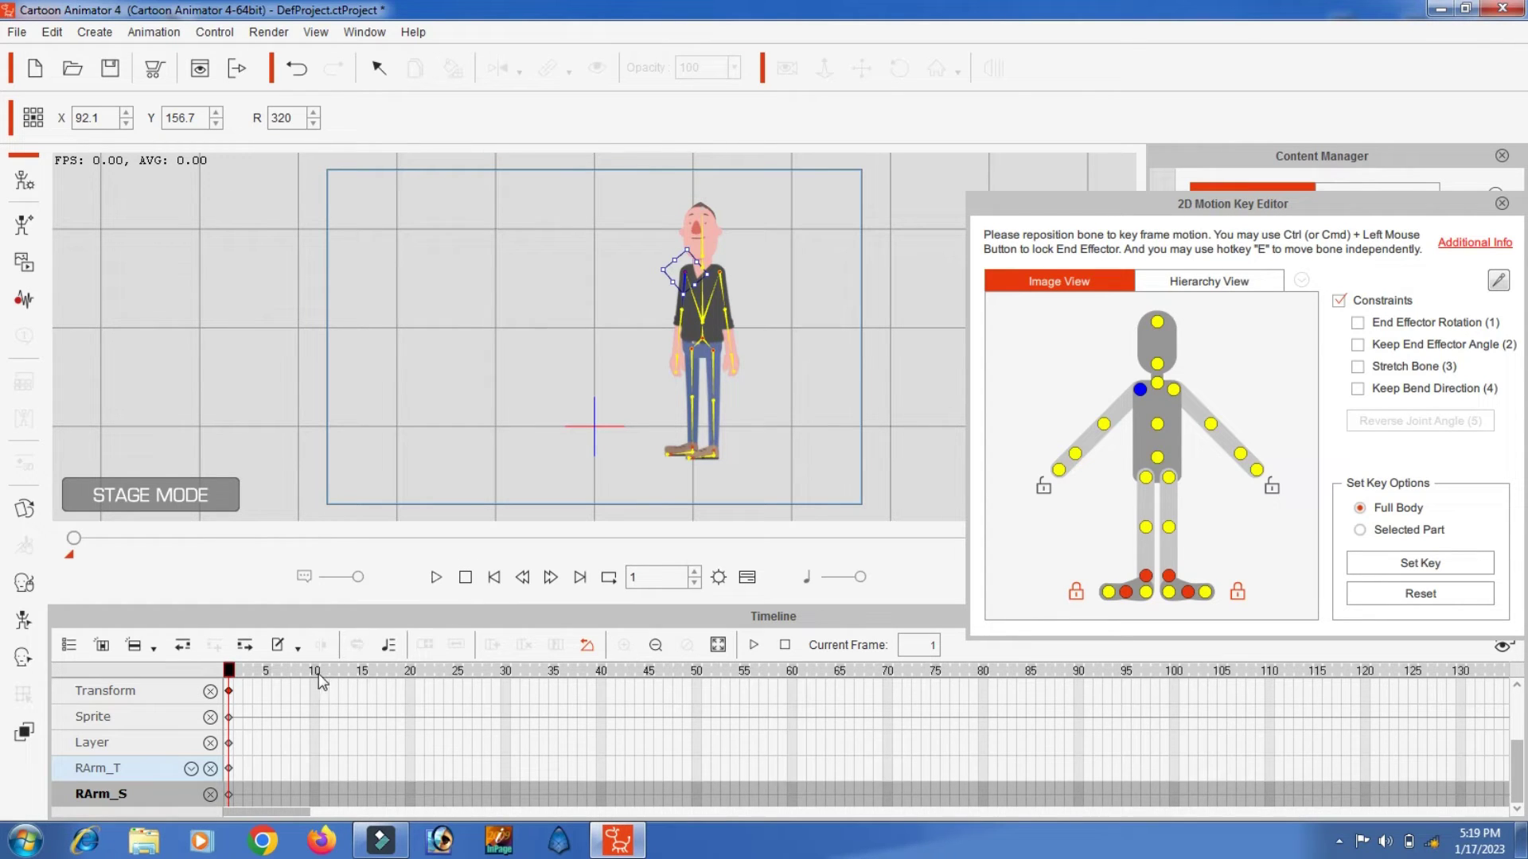
{"action": "left_click", "coordinate": [408, 671]}
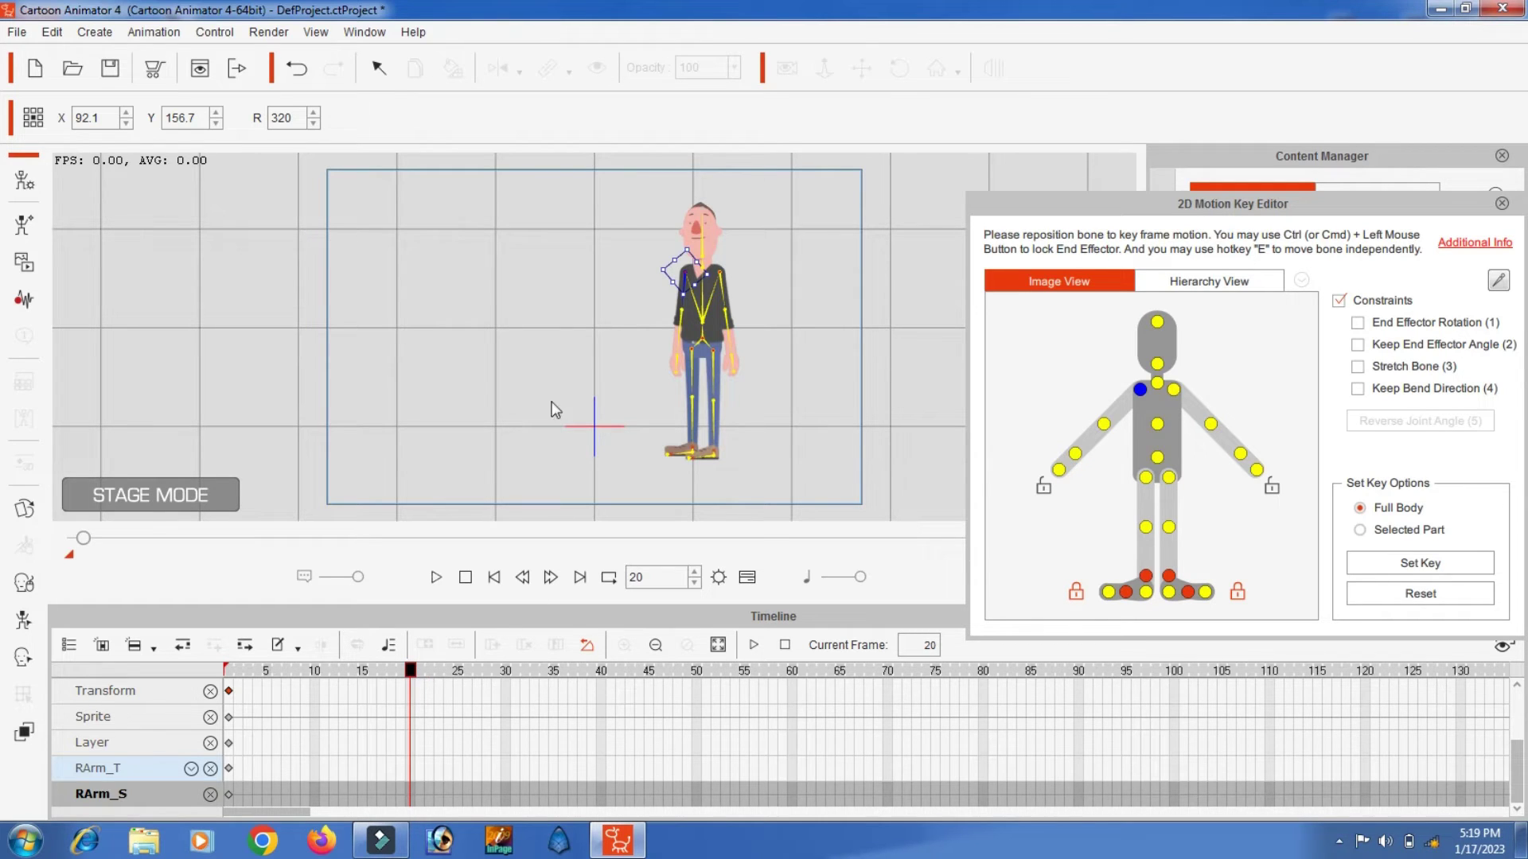
{"action": "left_click", "coordinate": [1174, 389]}
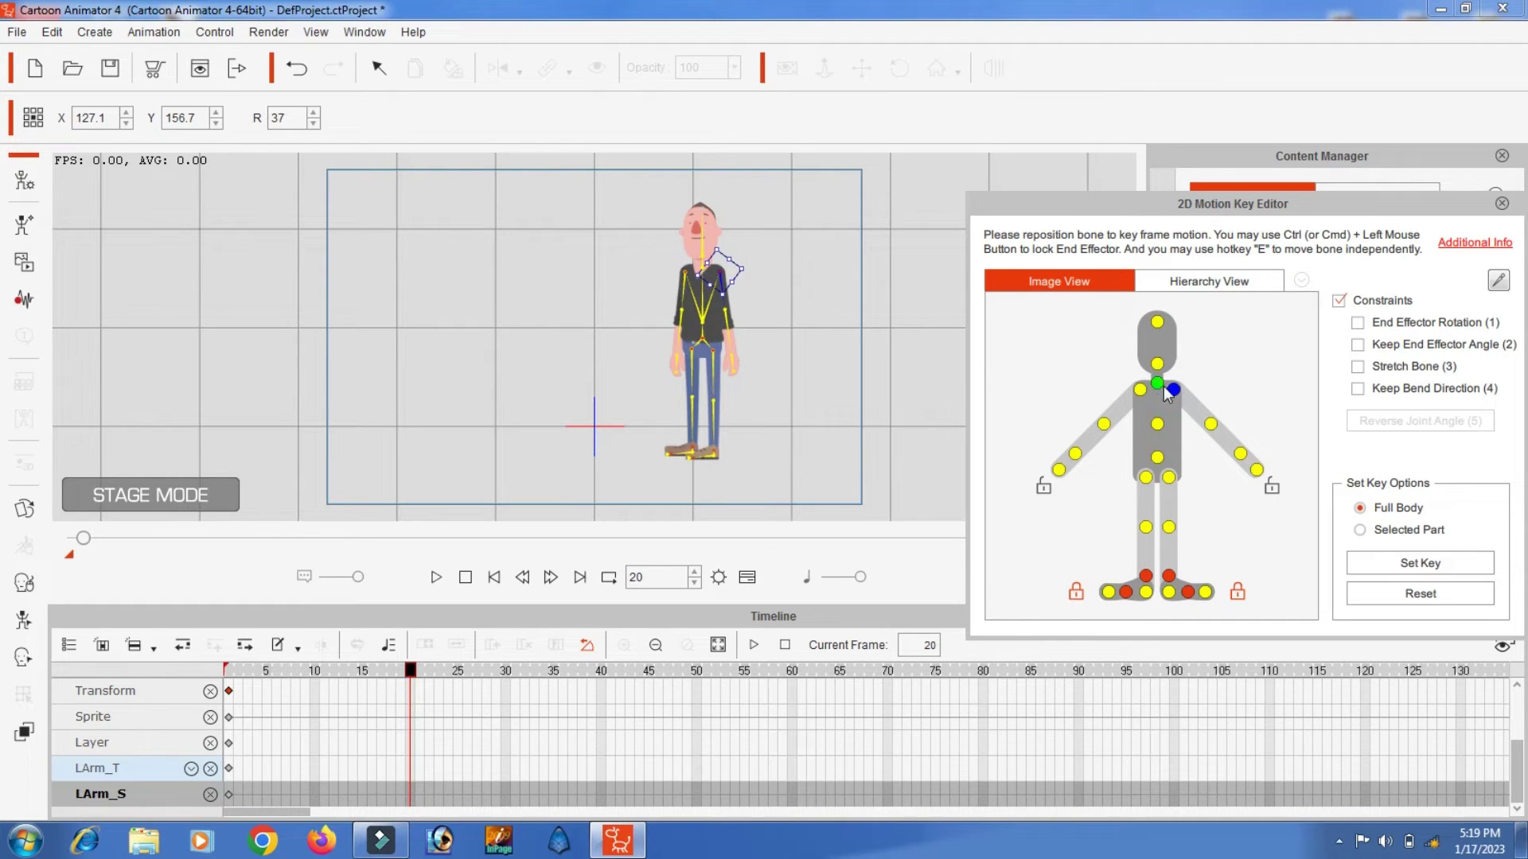
{"action": "left_click_drag", "start_coordinate": [722, 270], "coordinate": [726, 217]}
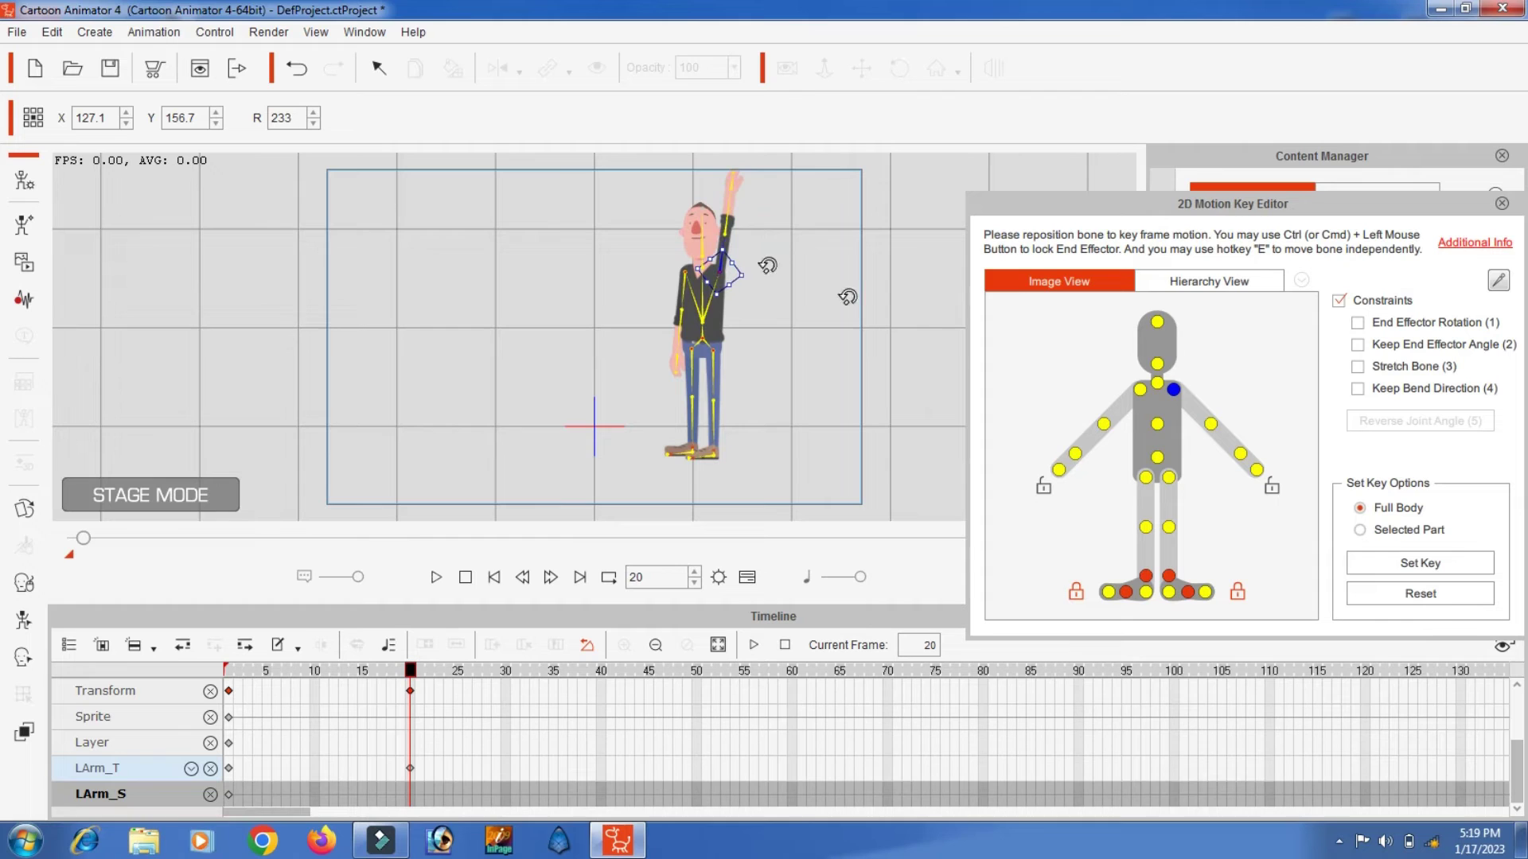
{"action": "left_click", "coordinate": [1141, 392]}
{"action": "left_click_drag", "start_coordinate": [686, 249], "coordinate": [735, 338]}
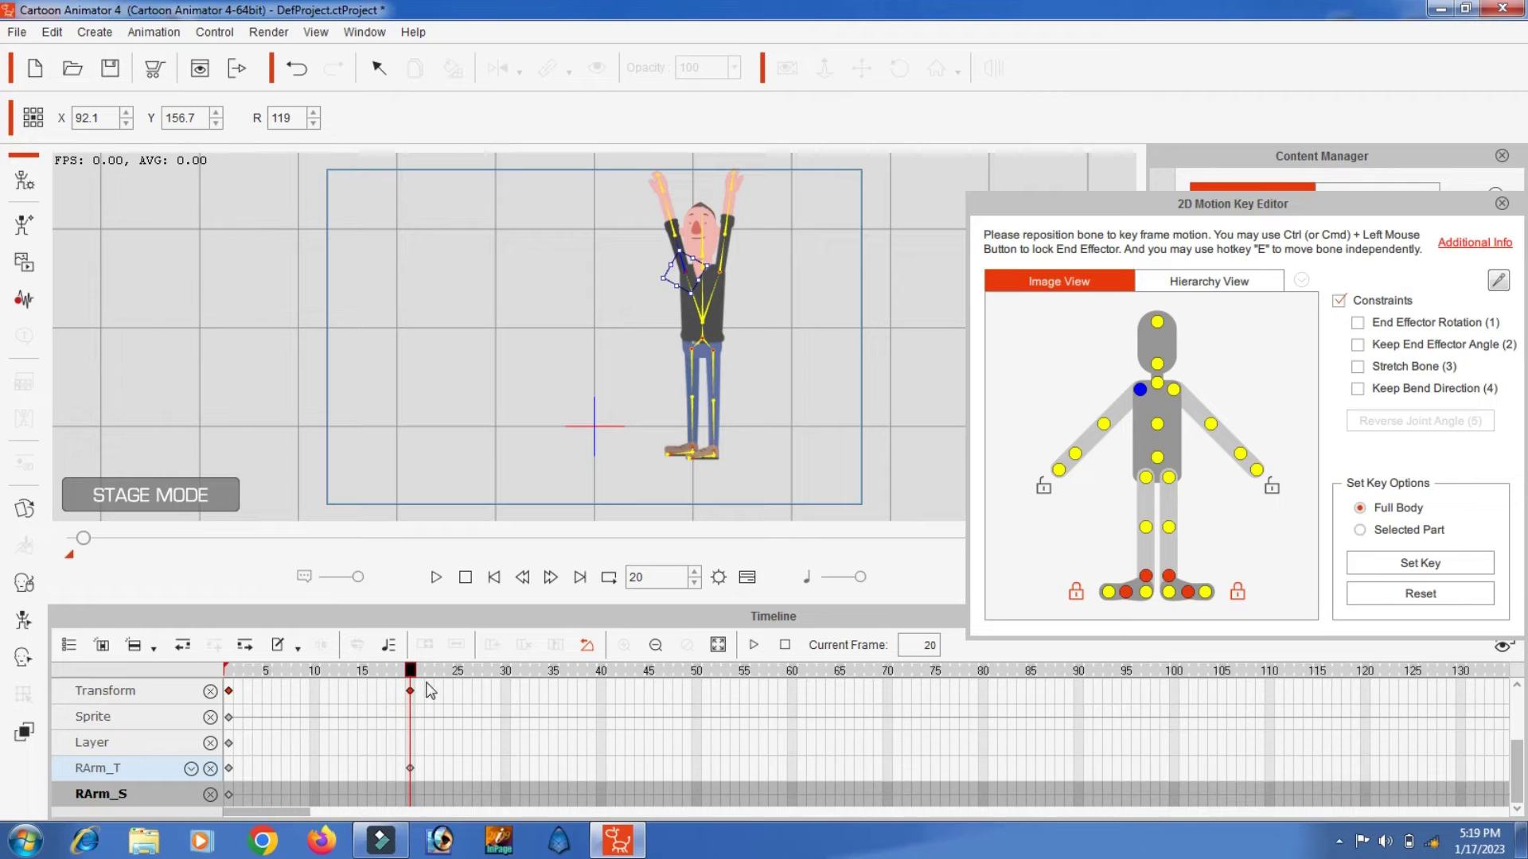
Step: At frame 40, lower both arms to the sides, rotating the left arm to about 39 and the right arm to about 318 degrees
{"action": "left_click", "coordinate": [601, 671]}
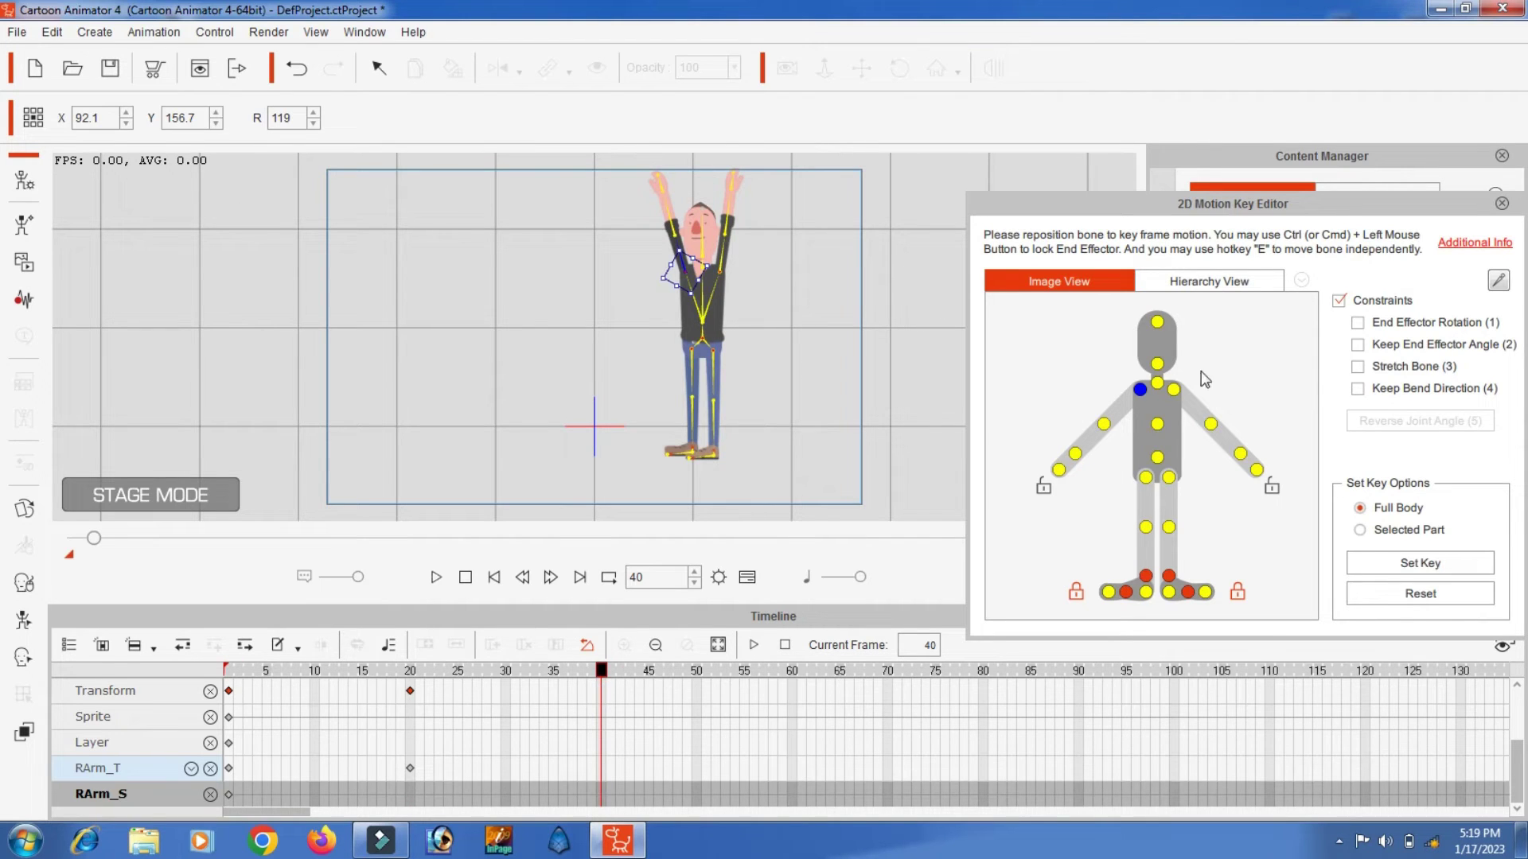
{"action": "left_click", "coordinate": [1173, 389]}
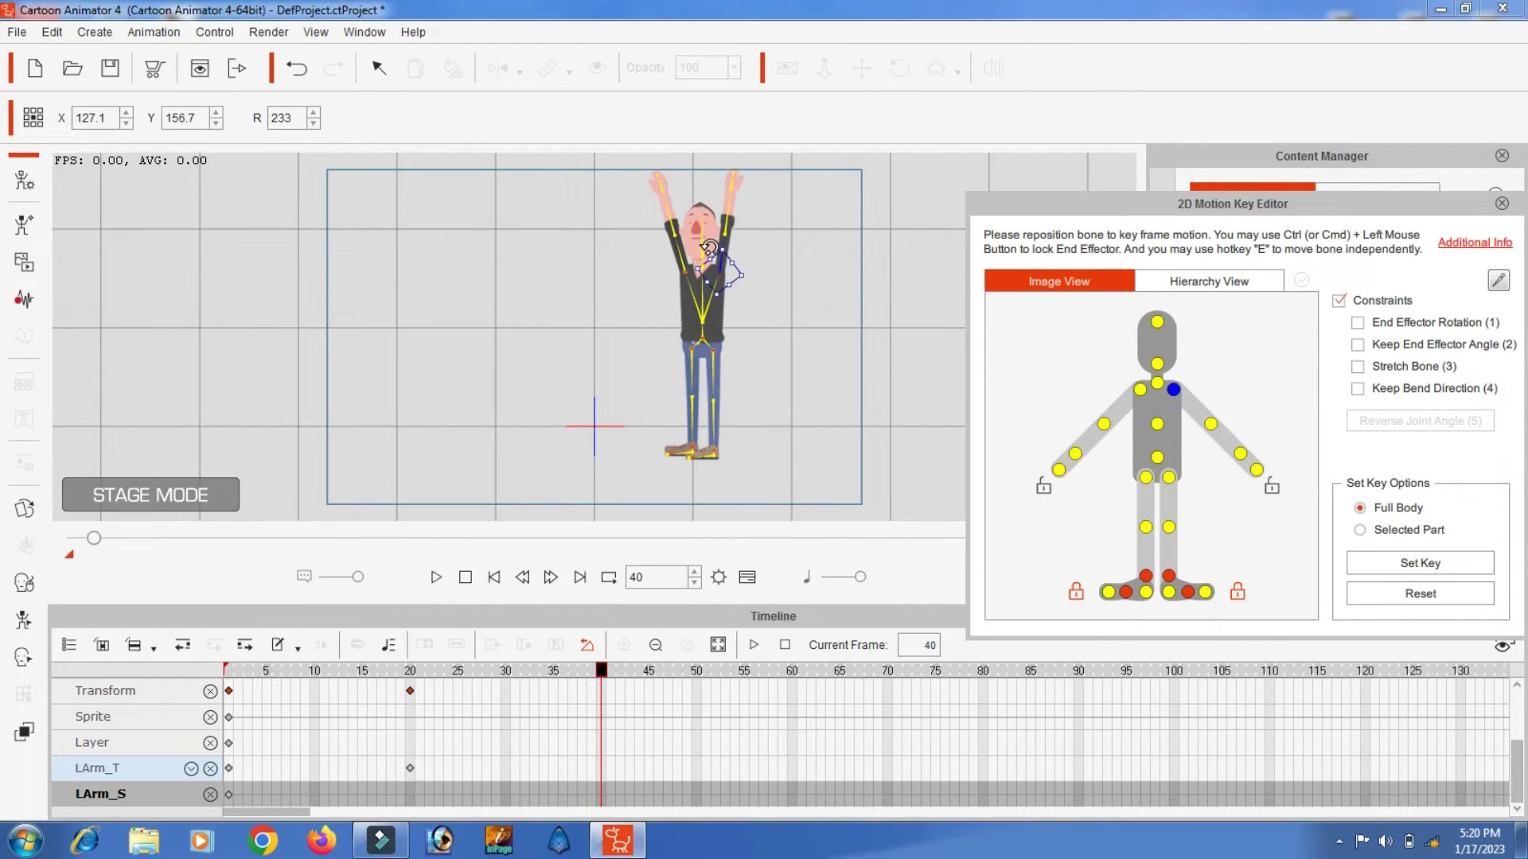
{"action": "left_click_drag", "start_coordinate": [709, 249], "coordinate": [740, 326]}
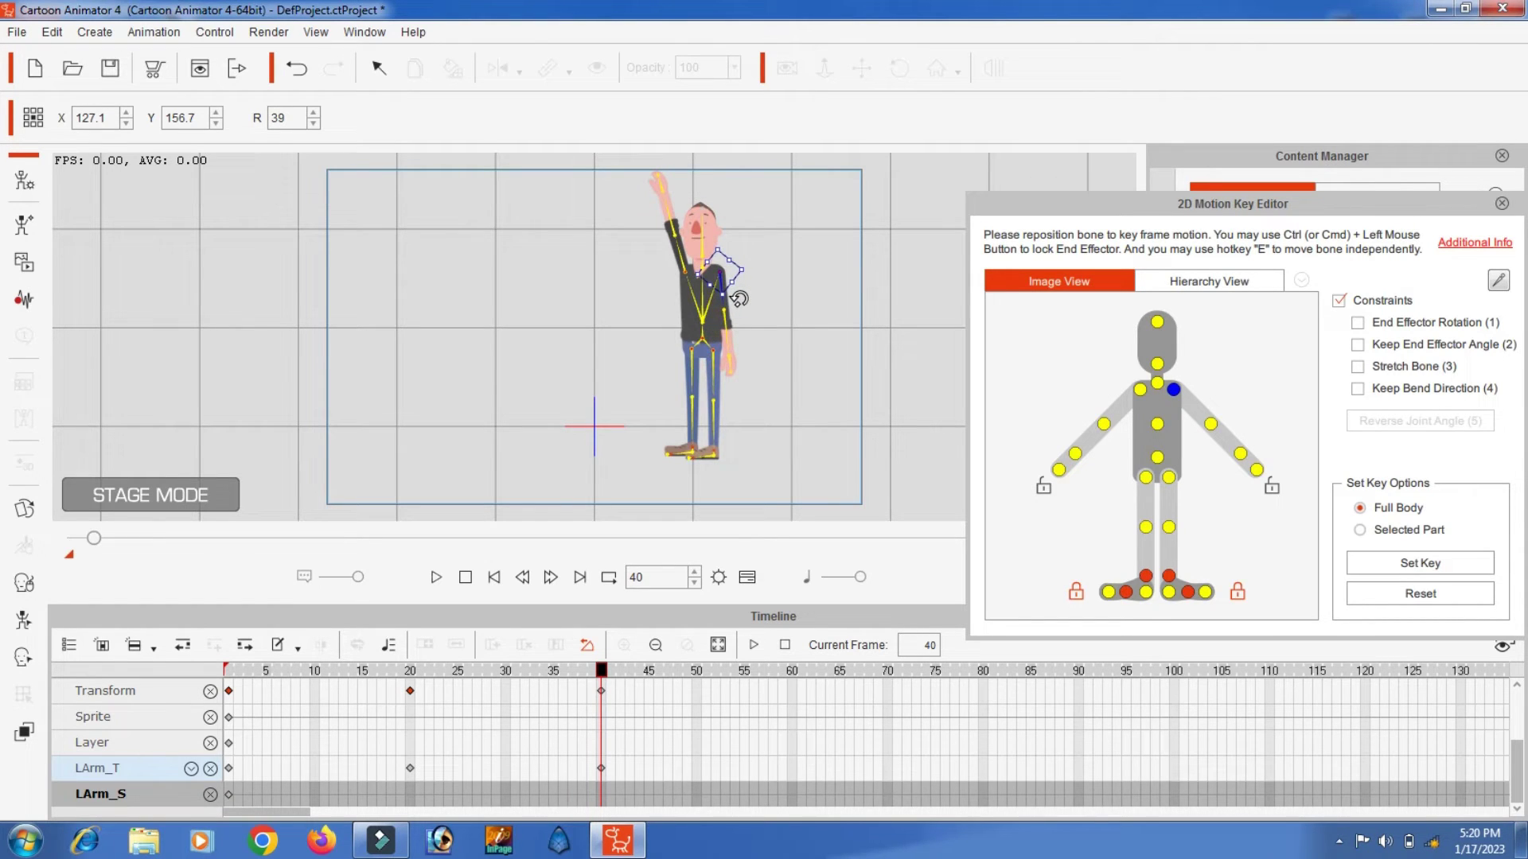
{"action": "left_click", "coordinate": [1139, 389]}
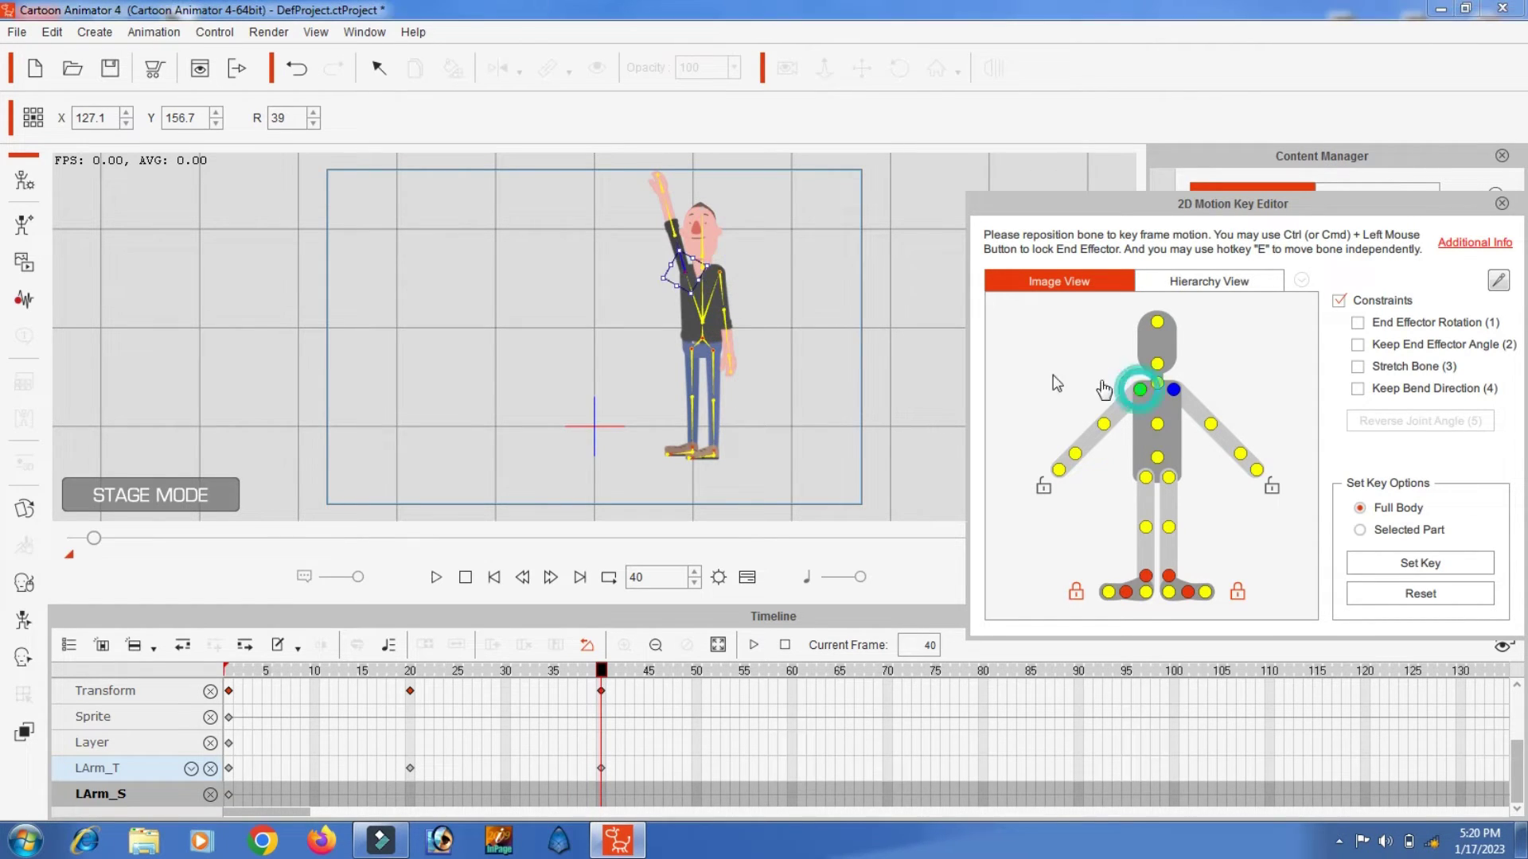
{"action": "left_click_drag", "start_coordinate": [682, 232], "coordinate": [662, 313]}
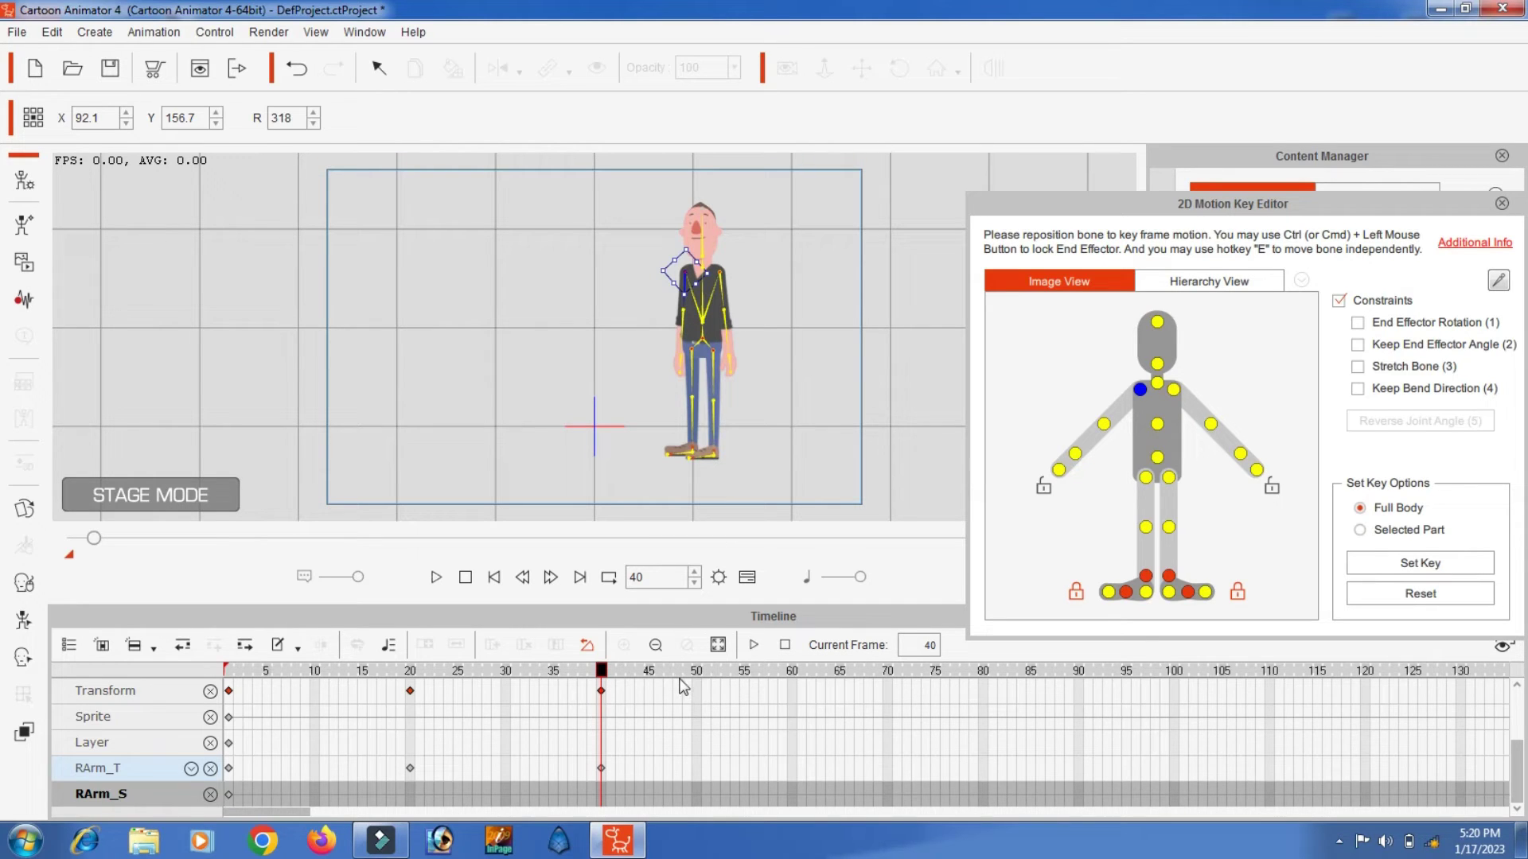
Step: At frame 60, raise both arms overhead again, rotating the left arm to about 232 and the right arm to about 124 degrees
{"action": "left_click", "coordinate": [793, 673]}
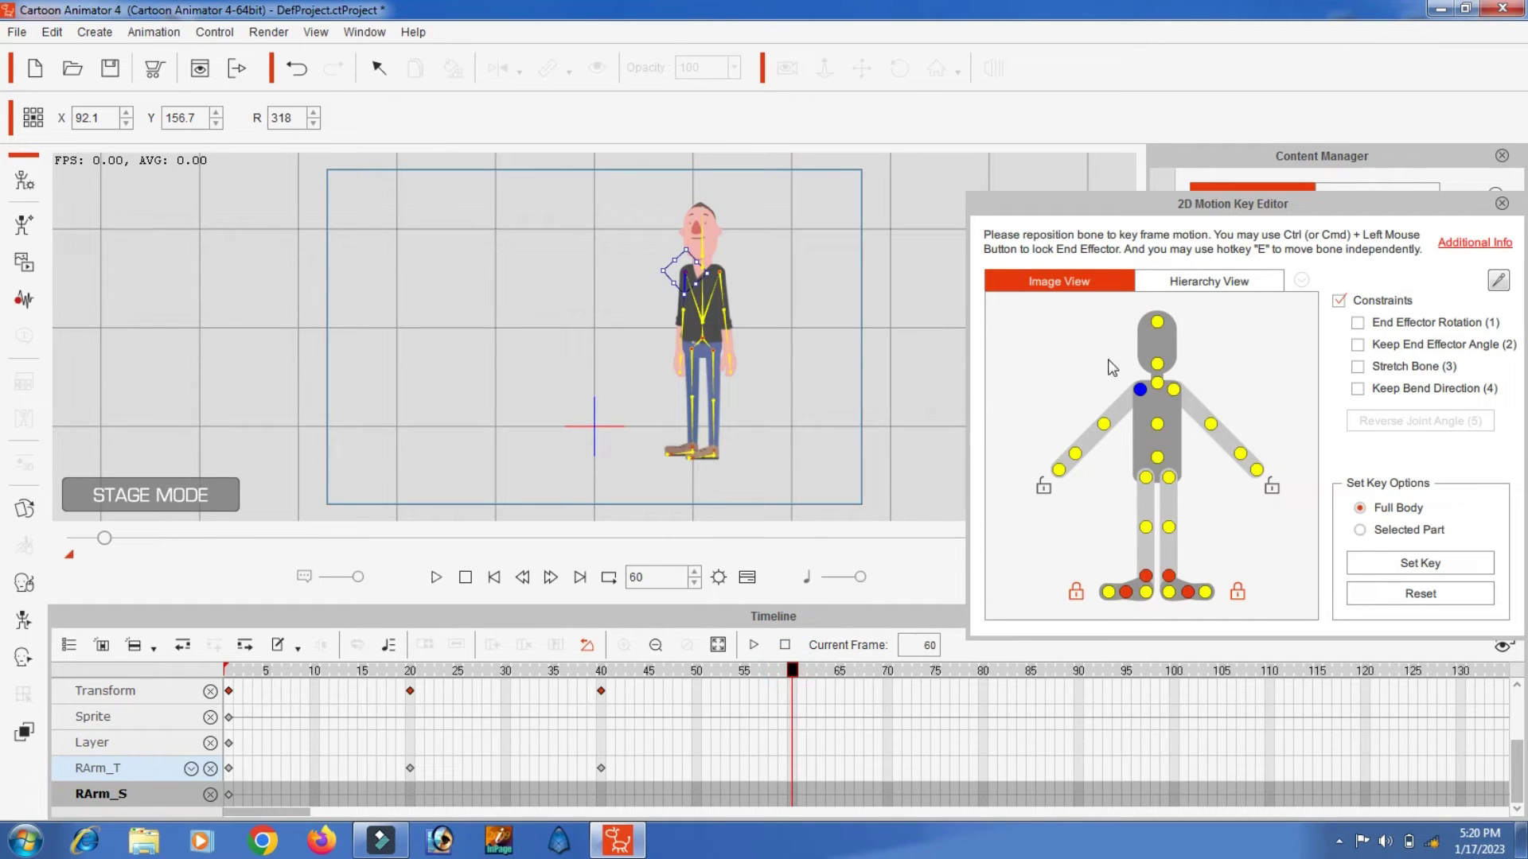
{"action": "left_click", "coordinate": [1175, 390]}
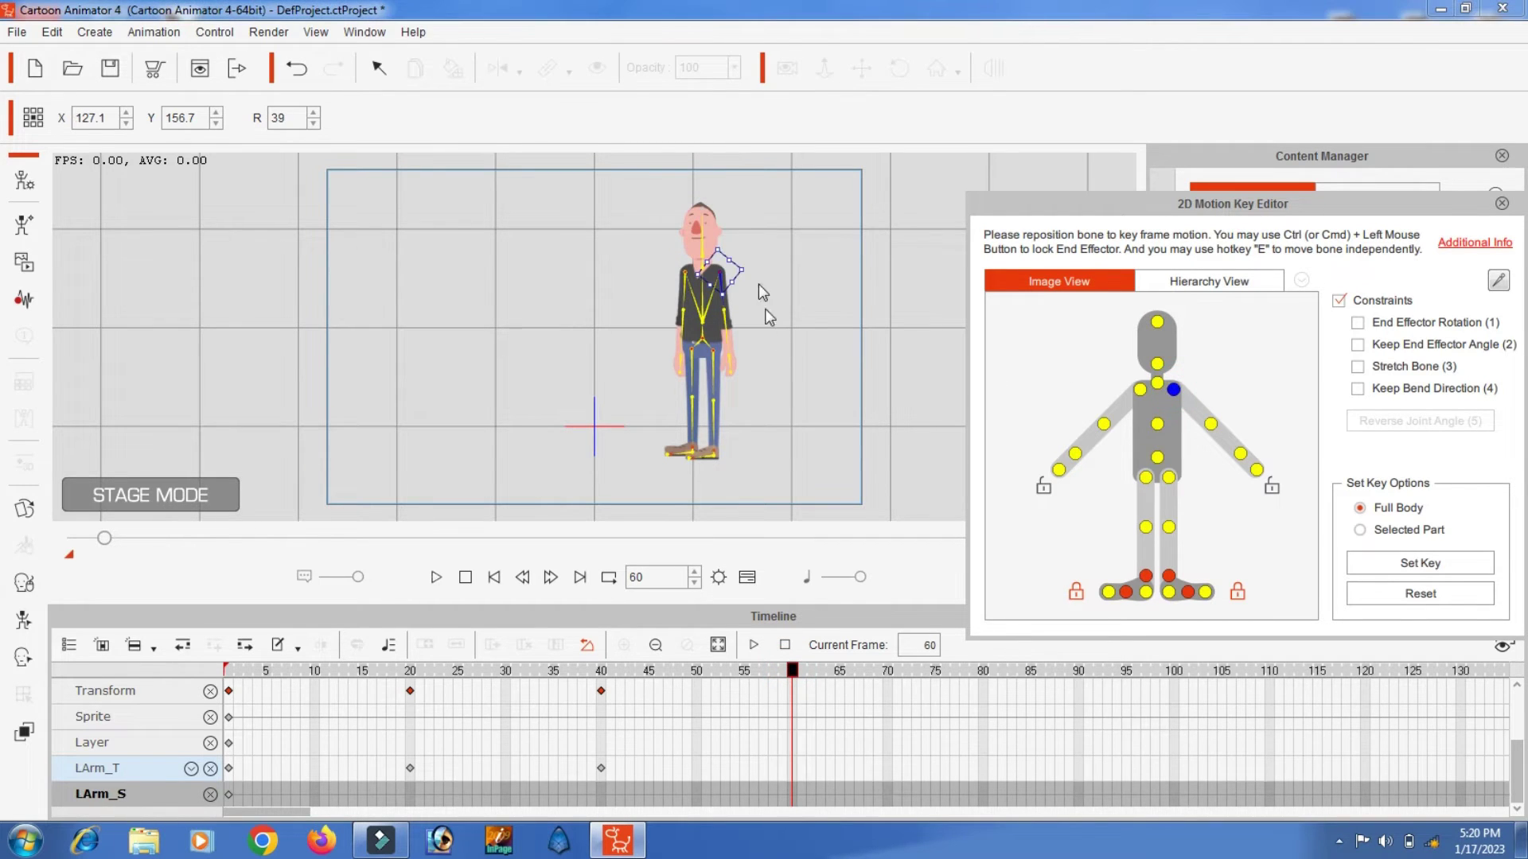
{"action": "left_click_drag", "start_coordinate": [733, 257], "coordinate": [676, 304]}
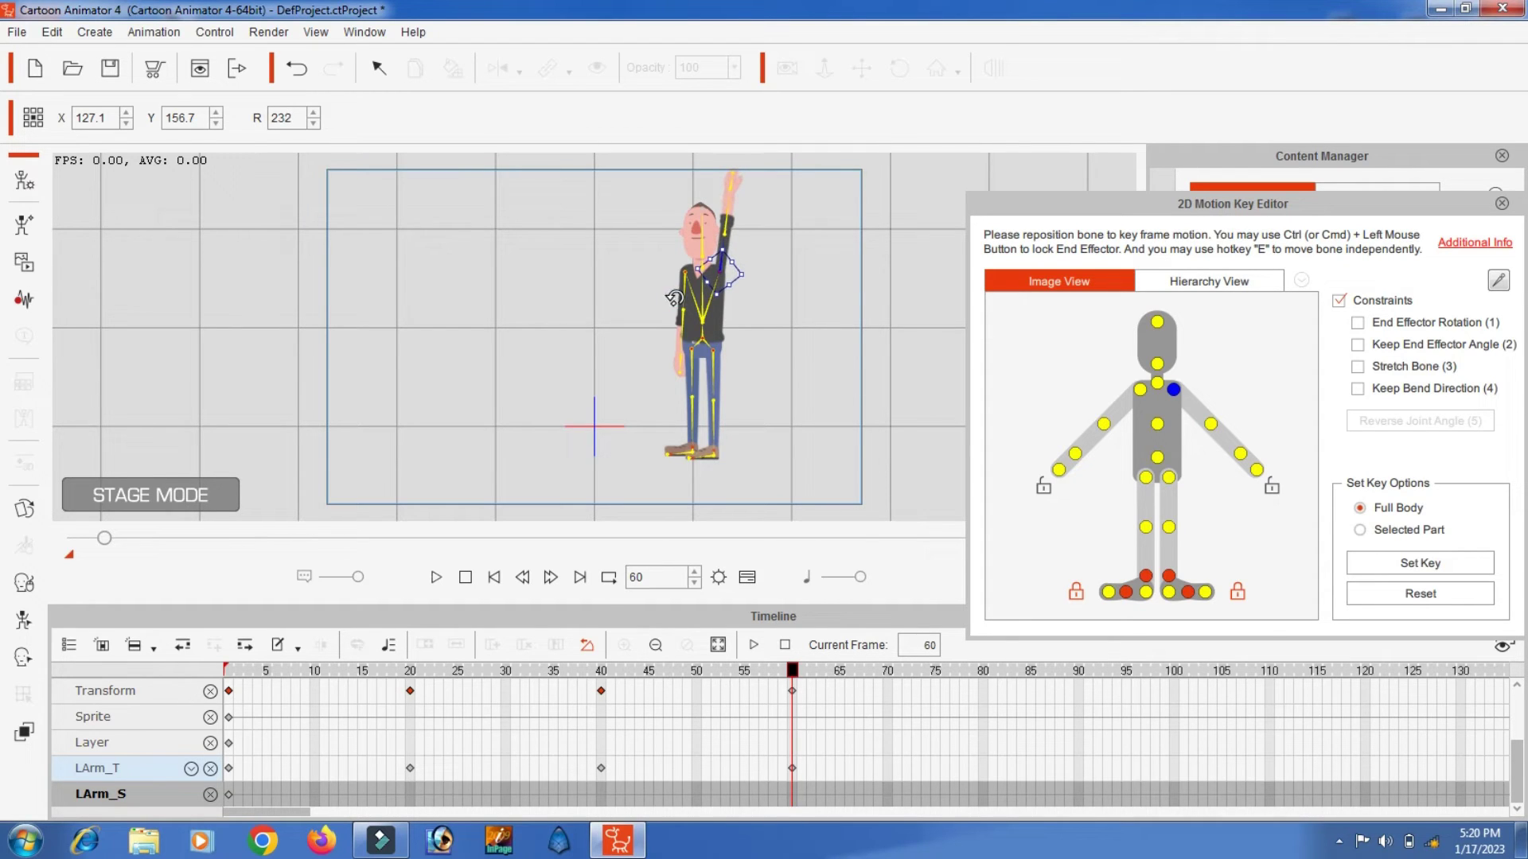
{"action": "left_click", "coordinate": [1140, 389]}
{"action": "mouse_move", "coordinate": [712, 274]}
{"action": "left_mouse_down"}
{"action": "mouse_move", "coordinate": [726, 253]}
{"action": "mouse_move", "coordinate": [719, 286]}
{"action": "left_mouse_up"}
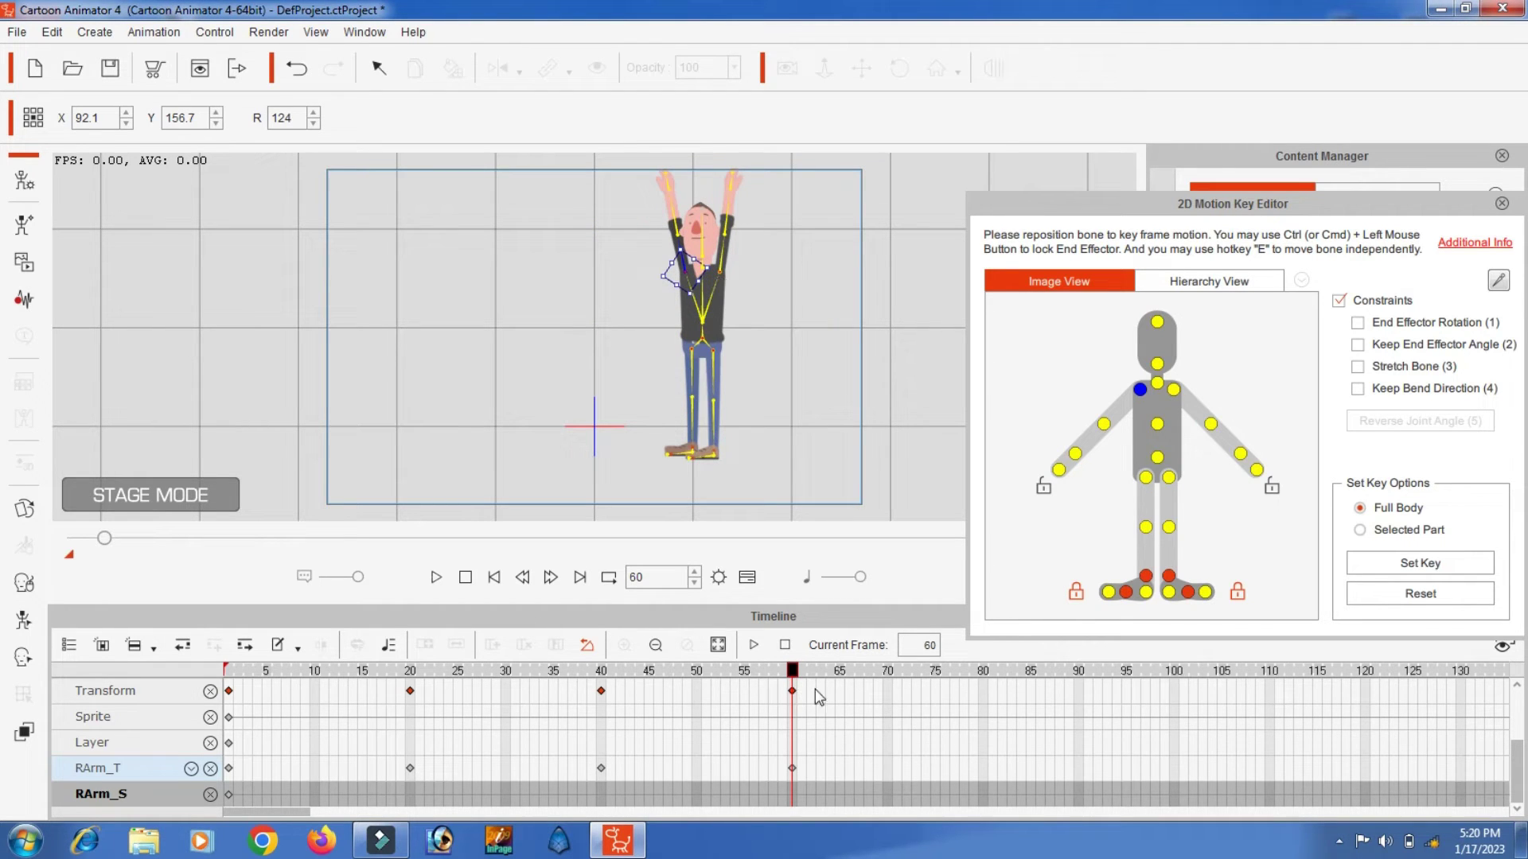
Step: At frame 80, lower the right arm to about 321 and the left arm to about 40 degrees, and close the motion key editor
{"action": "left_click", "coordinate": [984, 671]}
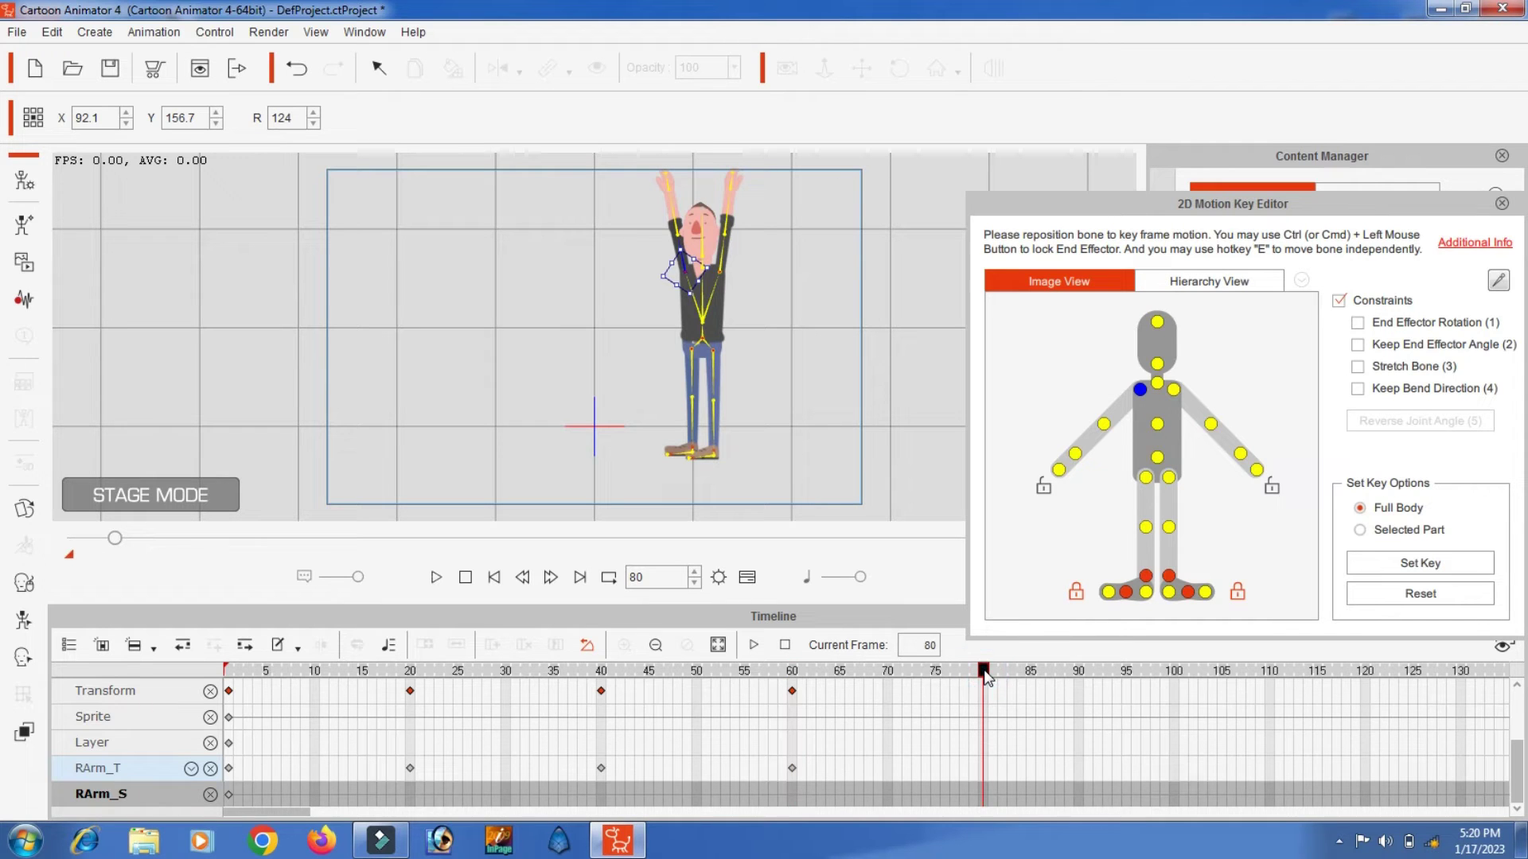
{"action": "left_click_drag", "start_coordinate": [670, 253], "coordinate": [693, 355]}
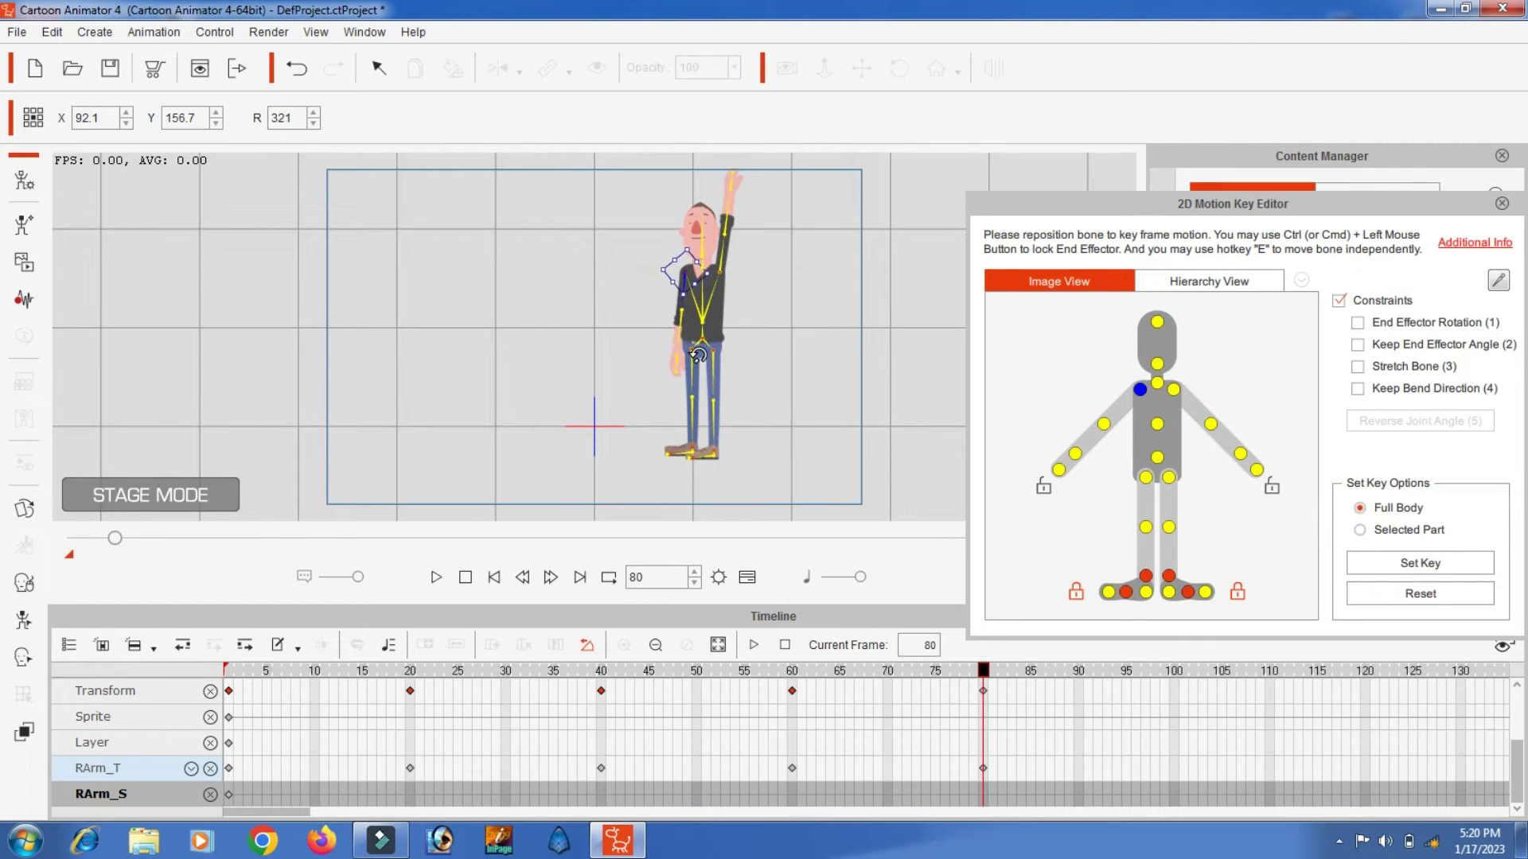
{"action": "left_click", "coordinate": [1174, 389]}
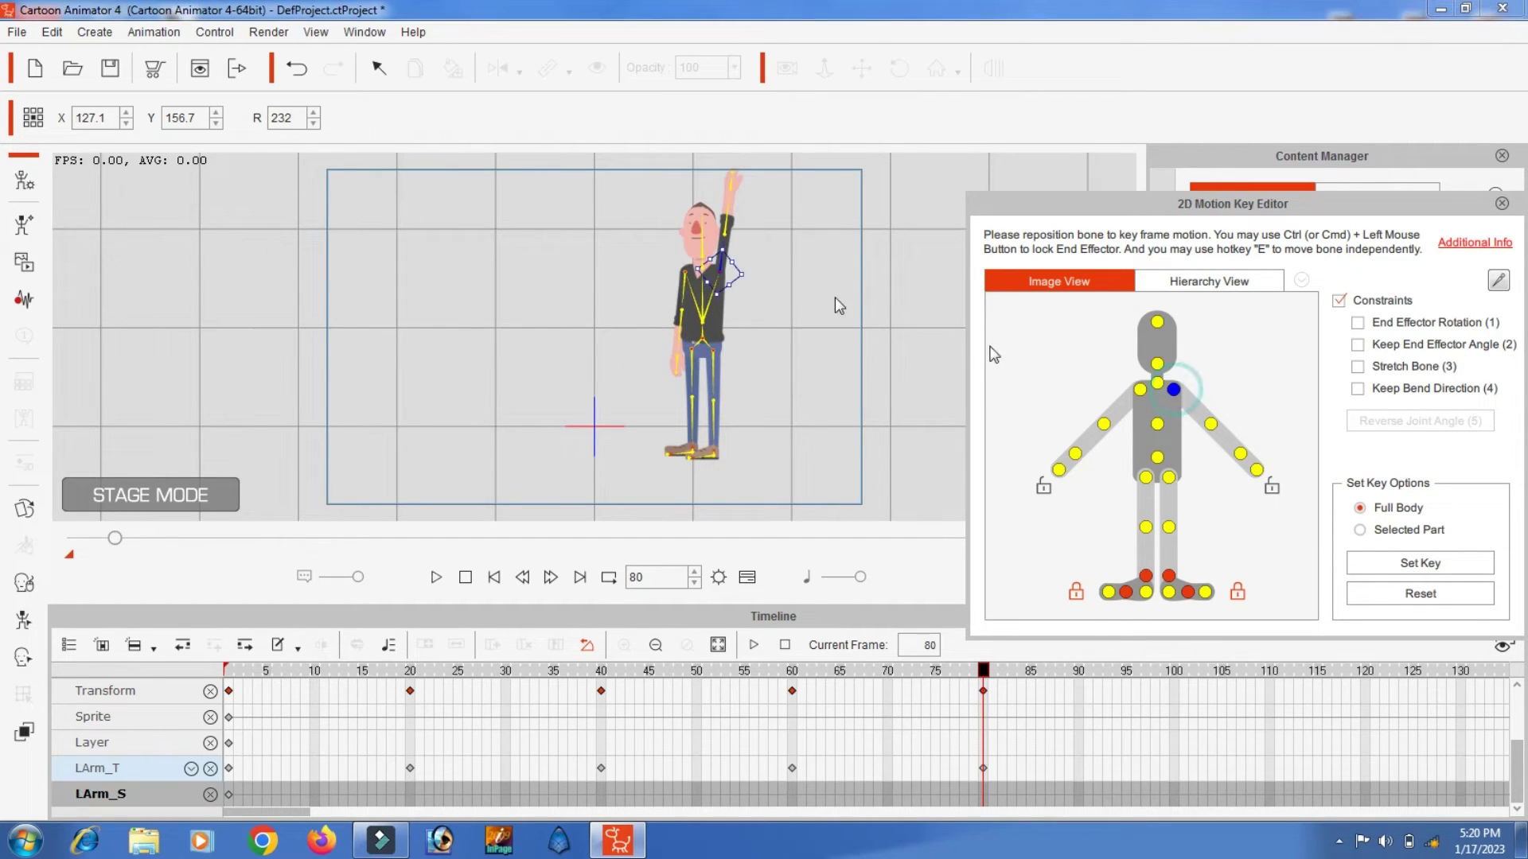
{"action": "left_click_drag", "start_coordinate": [739, 262], "coordinate": [721, 348]}
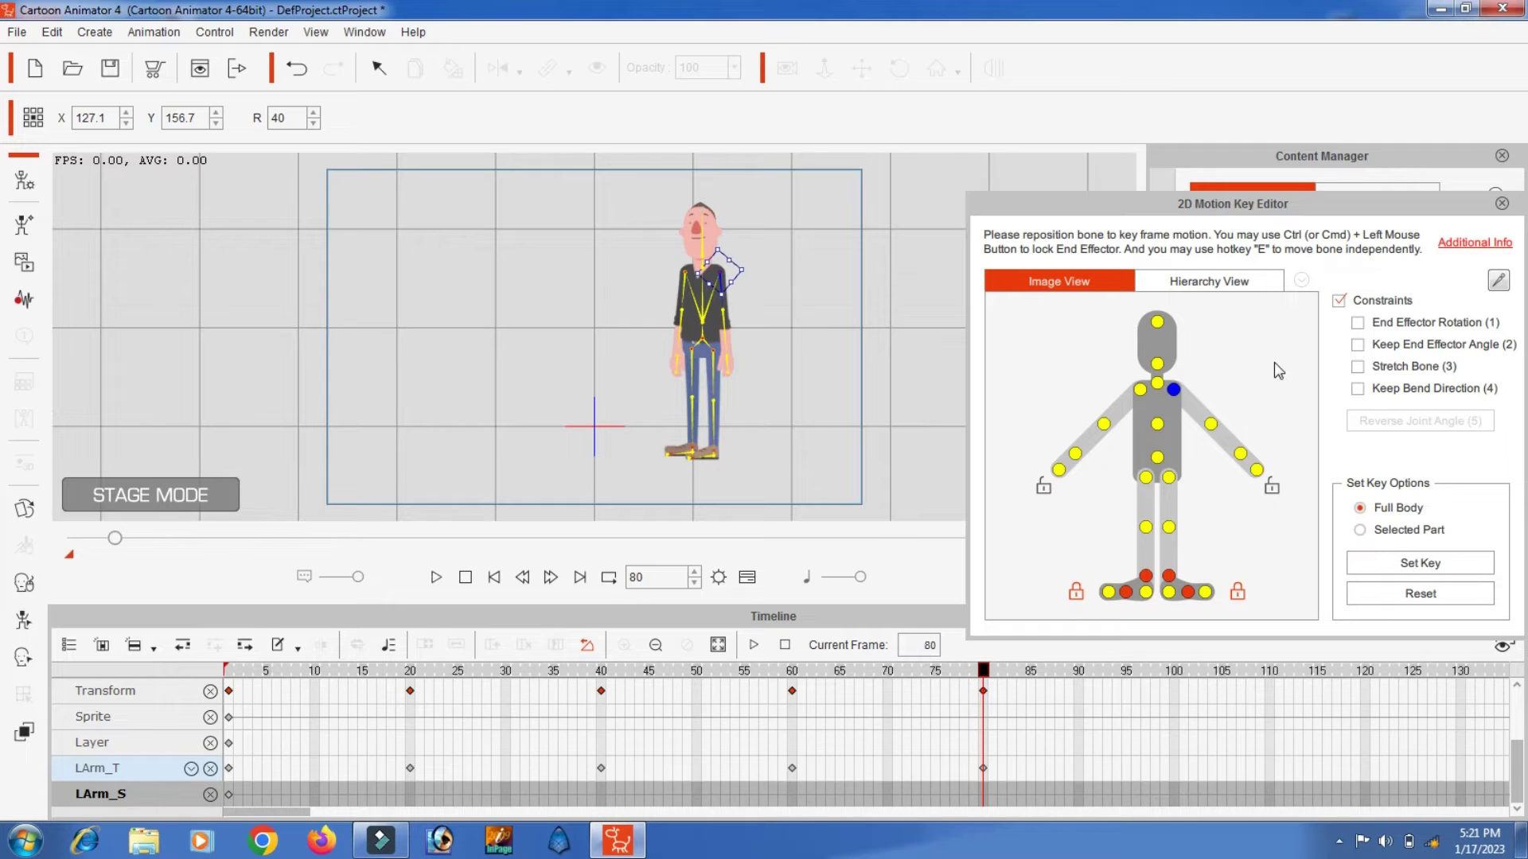
{"action": "left_click", "coordinate": [1502, 206]}
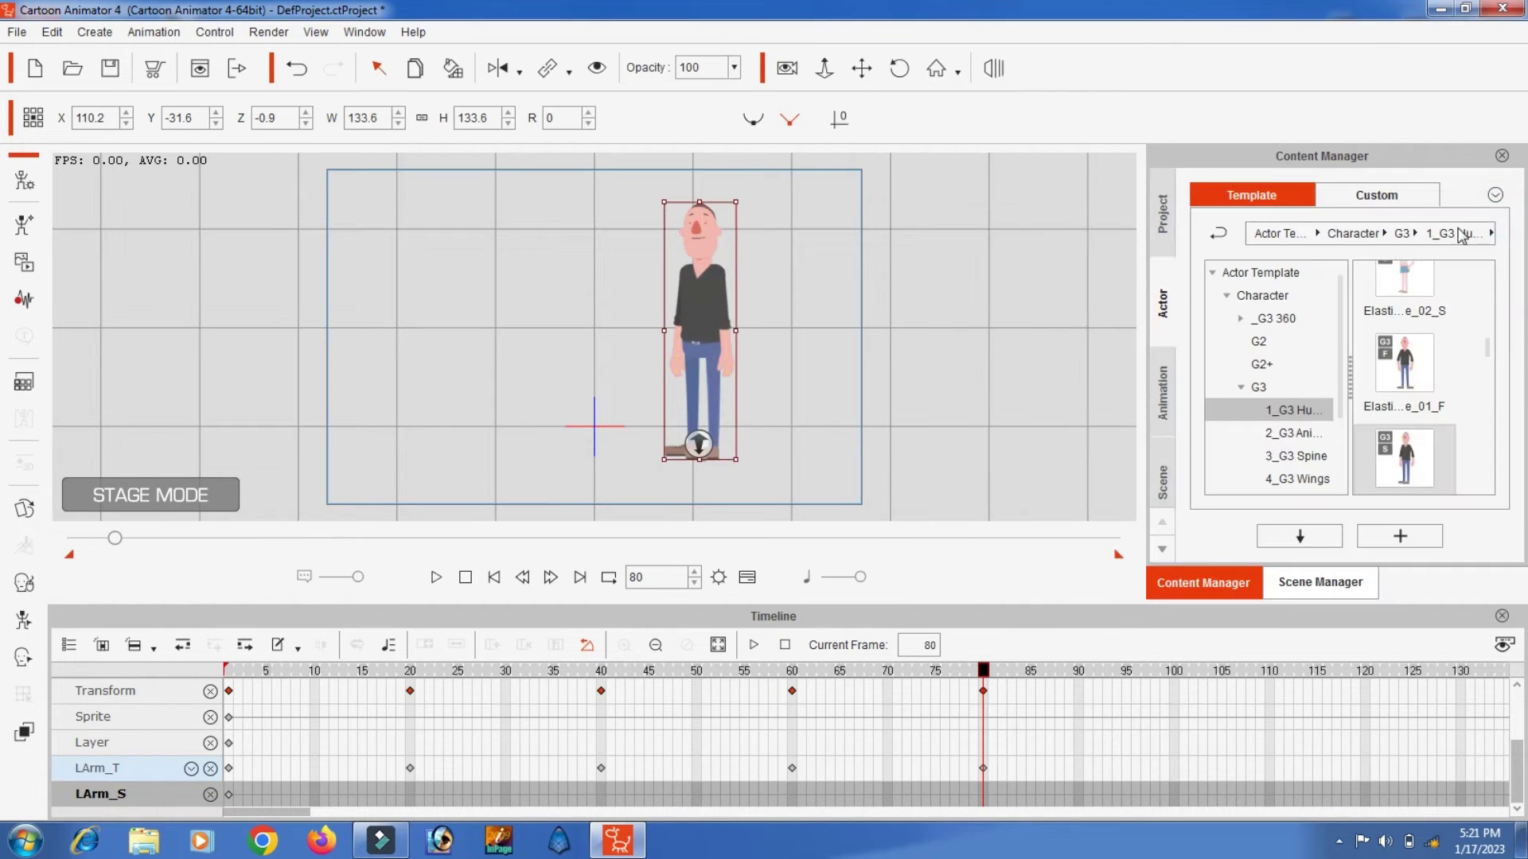
Step: Play the arm animation from the first frame twice to check the raising and lowering motion
{"action": "left_click", "coordinate": [465, 580]}
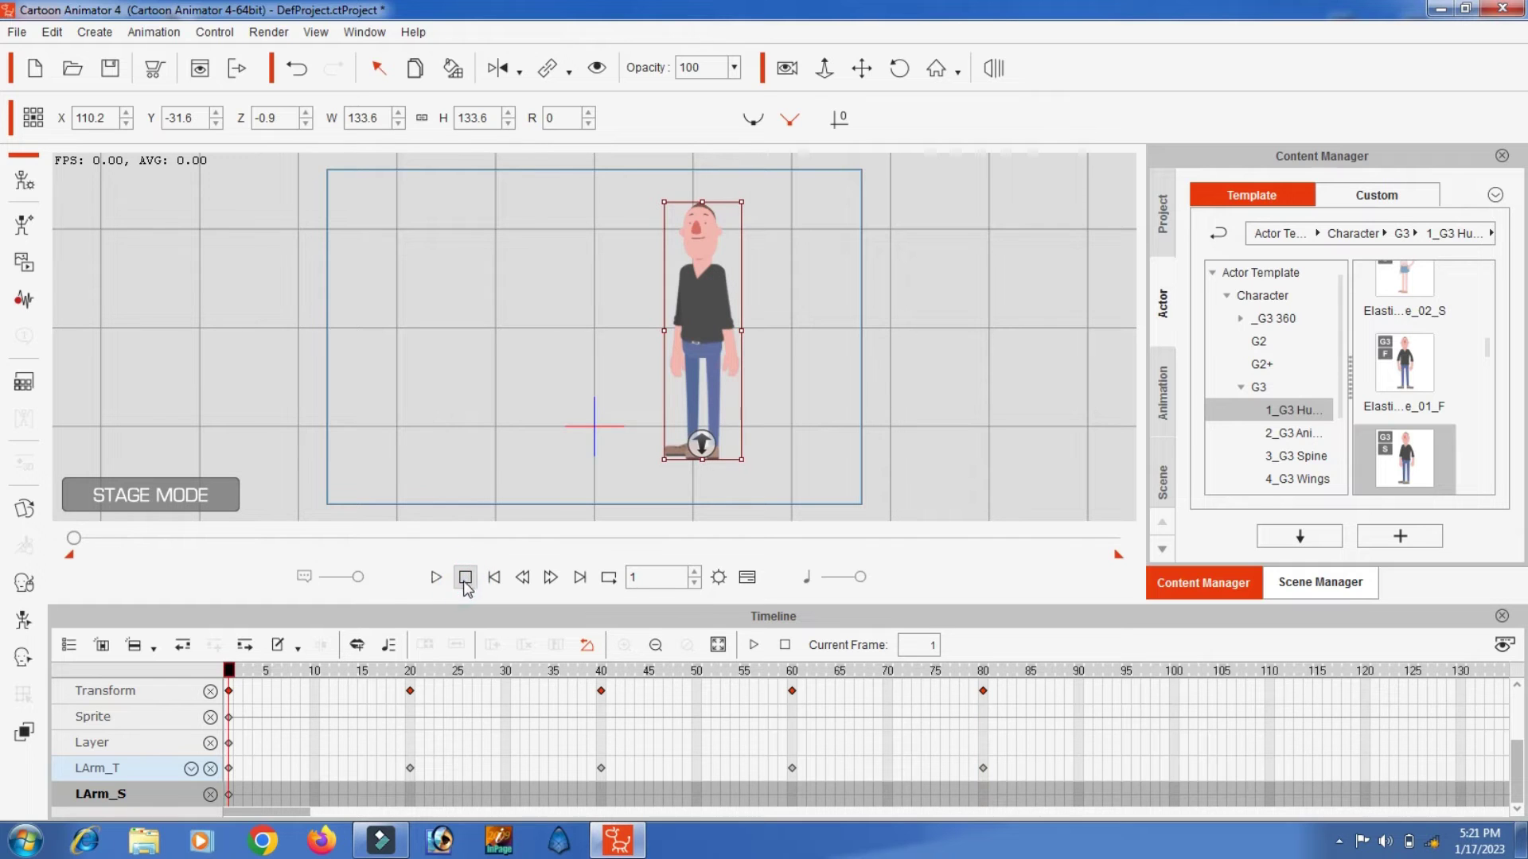
{"action": "left_click", "coordinate": [436, 577]}
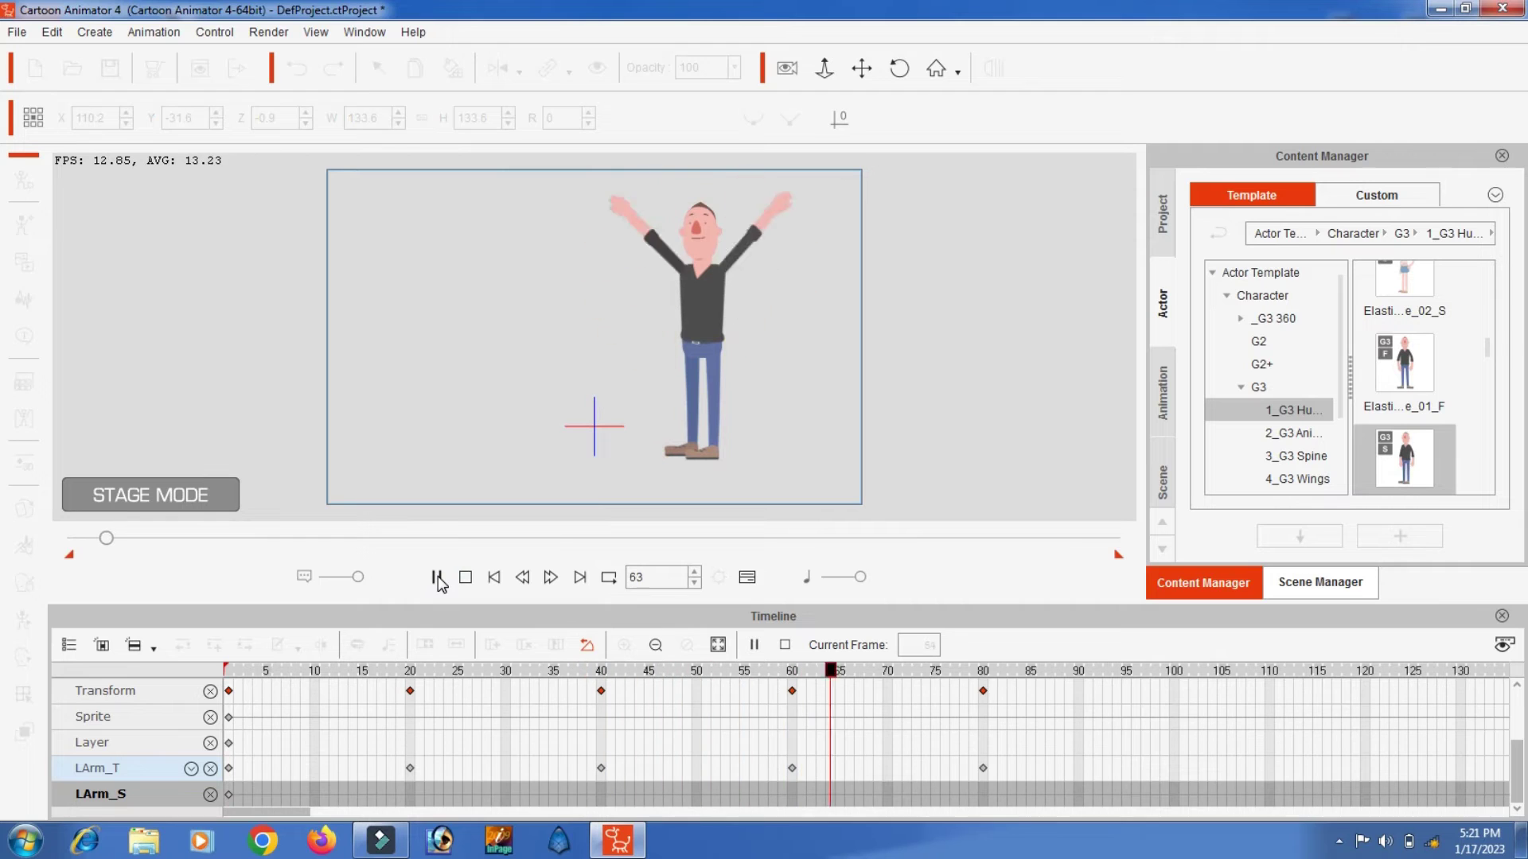
{"action": "left_click", "coordinate": [437, 579]}
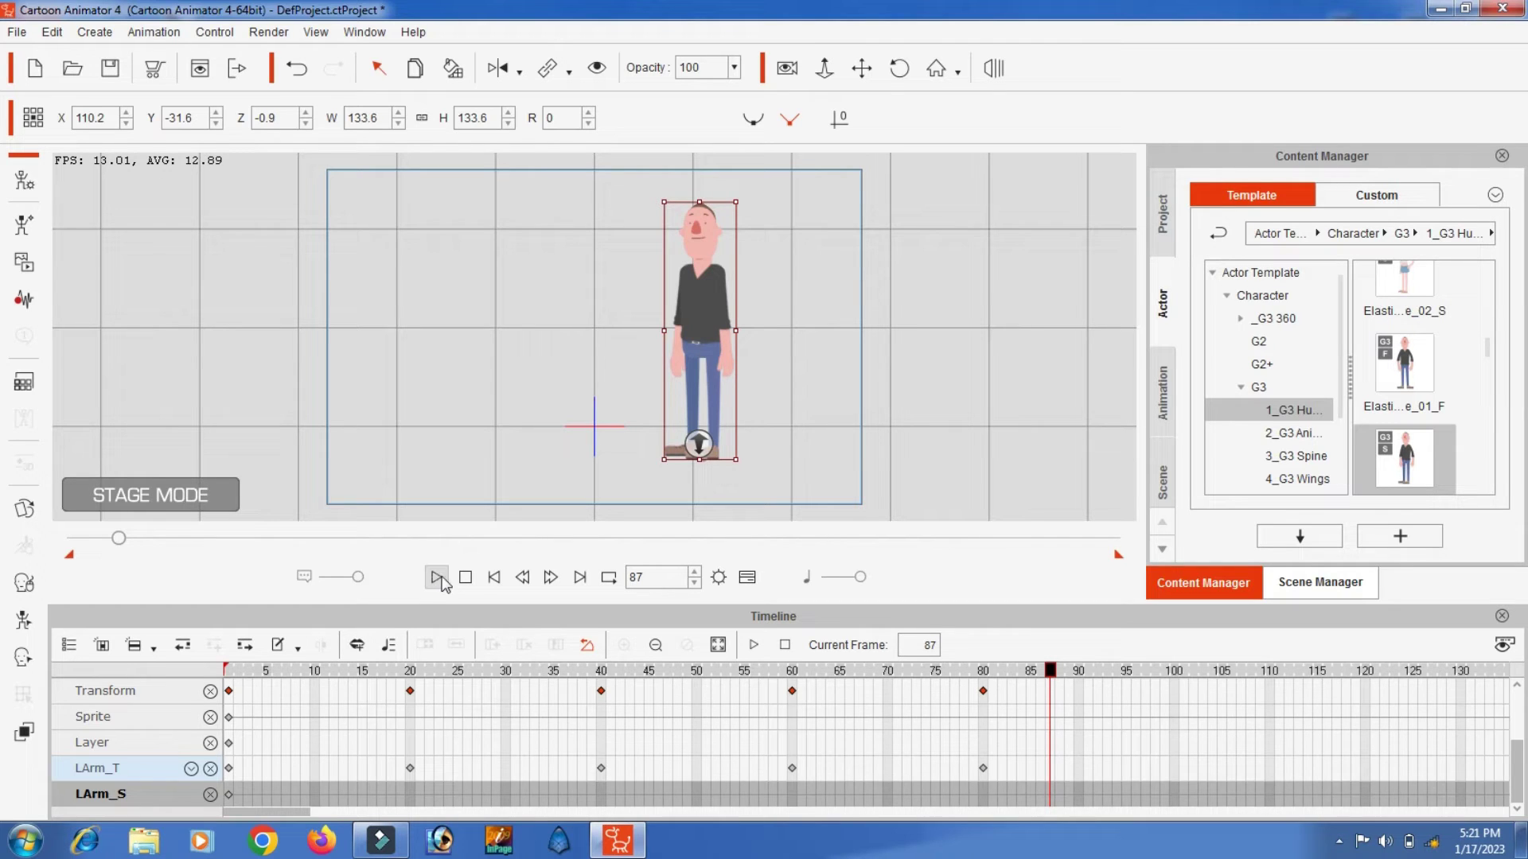
{"action": "left_click", "coordinate": [466, 577]}
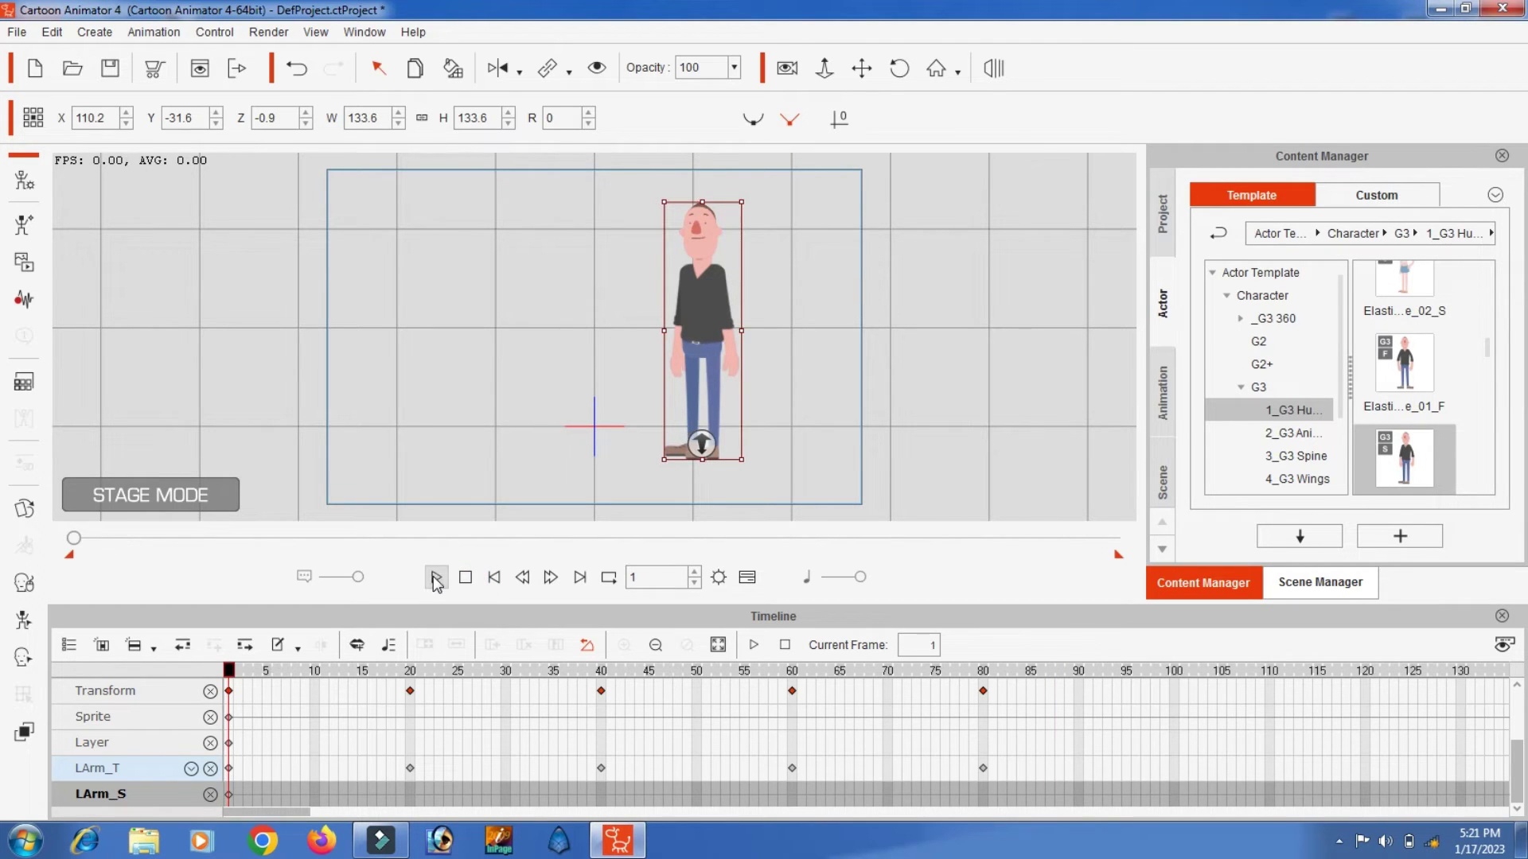
{"action": "left_click", "coordinate": [437, 578]}
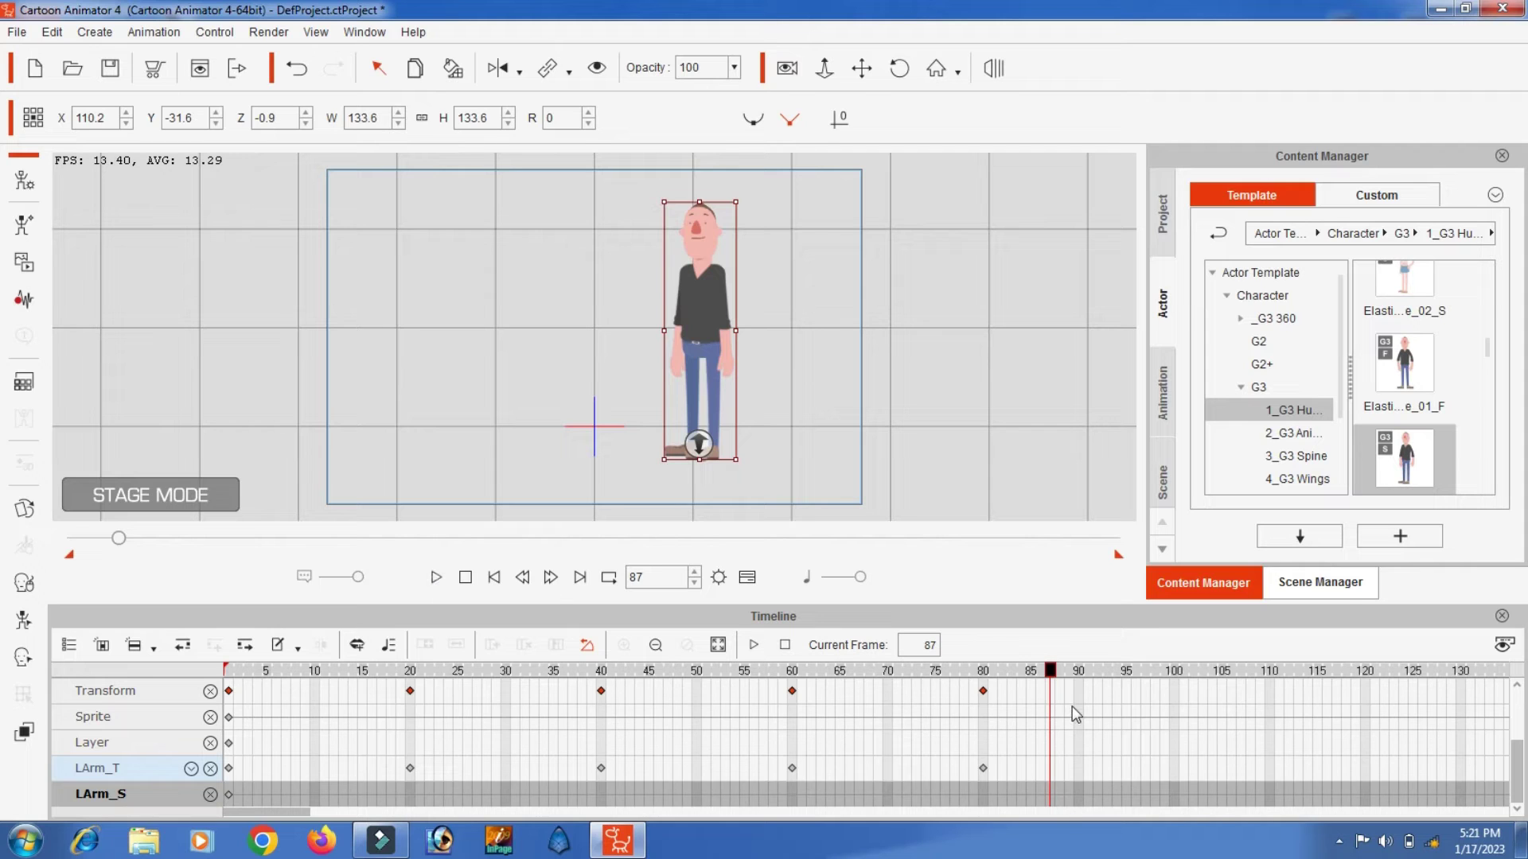
Step: Show the character's Collect Clip track and mark a range covering all motion keys, from frame 1 to just past frame 80
{"action": "left_click", "coordinate": [984, 672]}
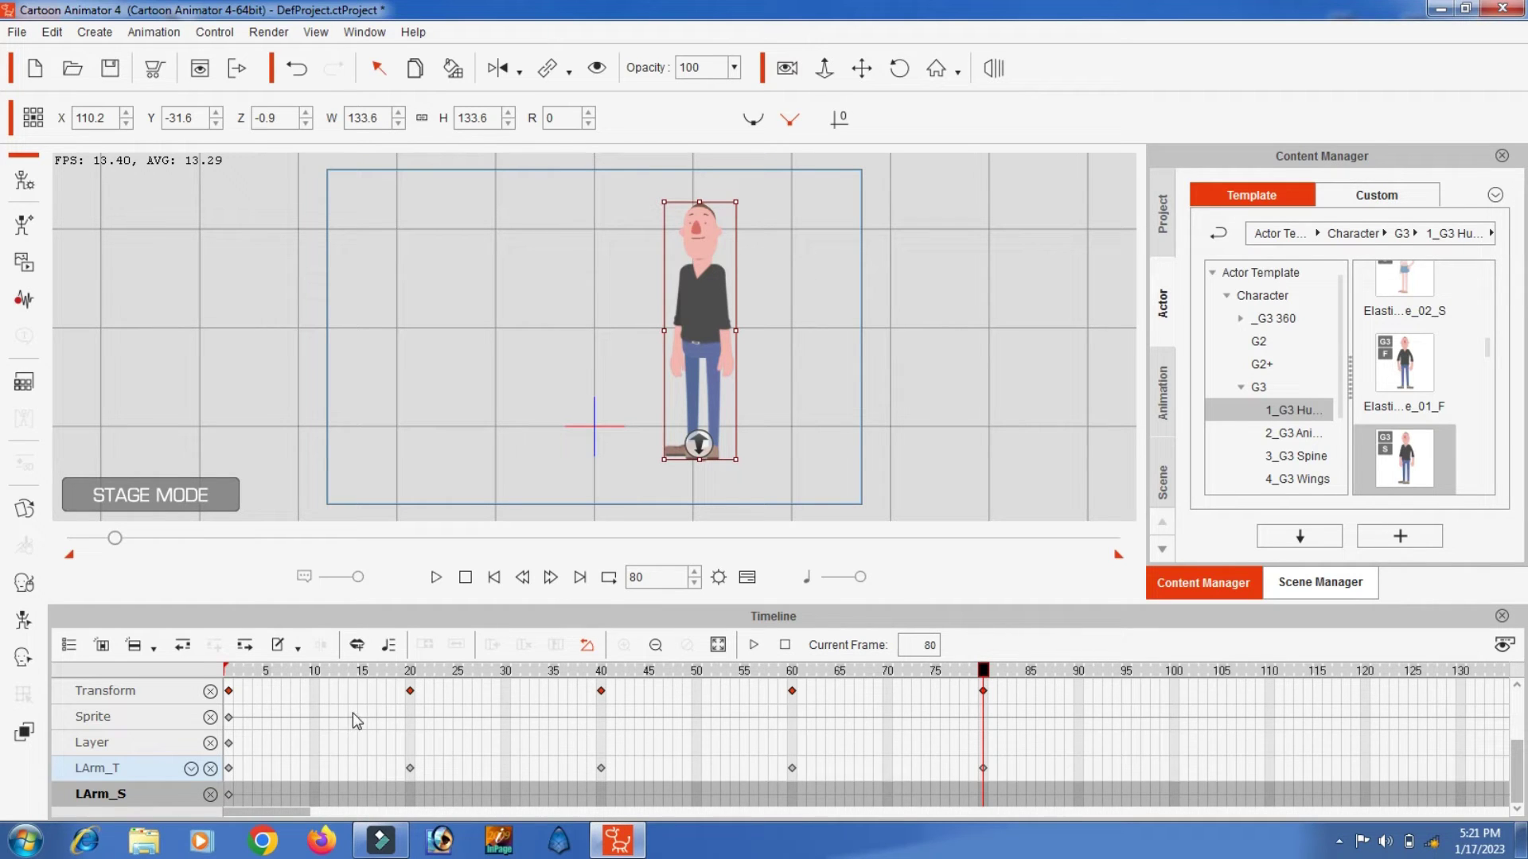
{"action": "left_click_drag", "start_coordinate": [1518, 786], "coordinate": [1517, 728]}
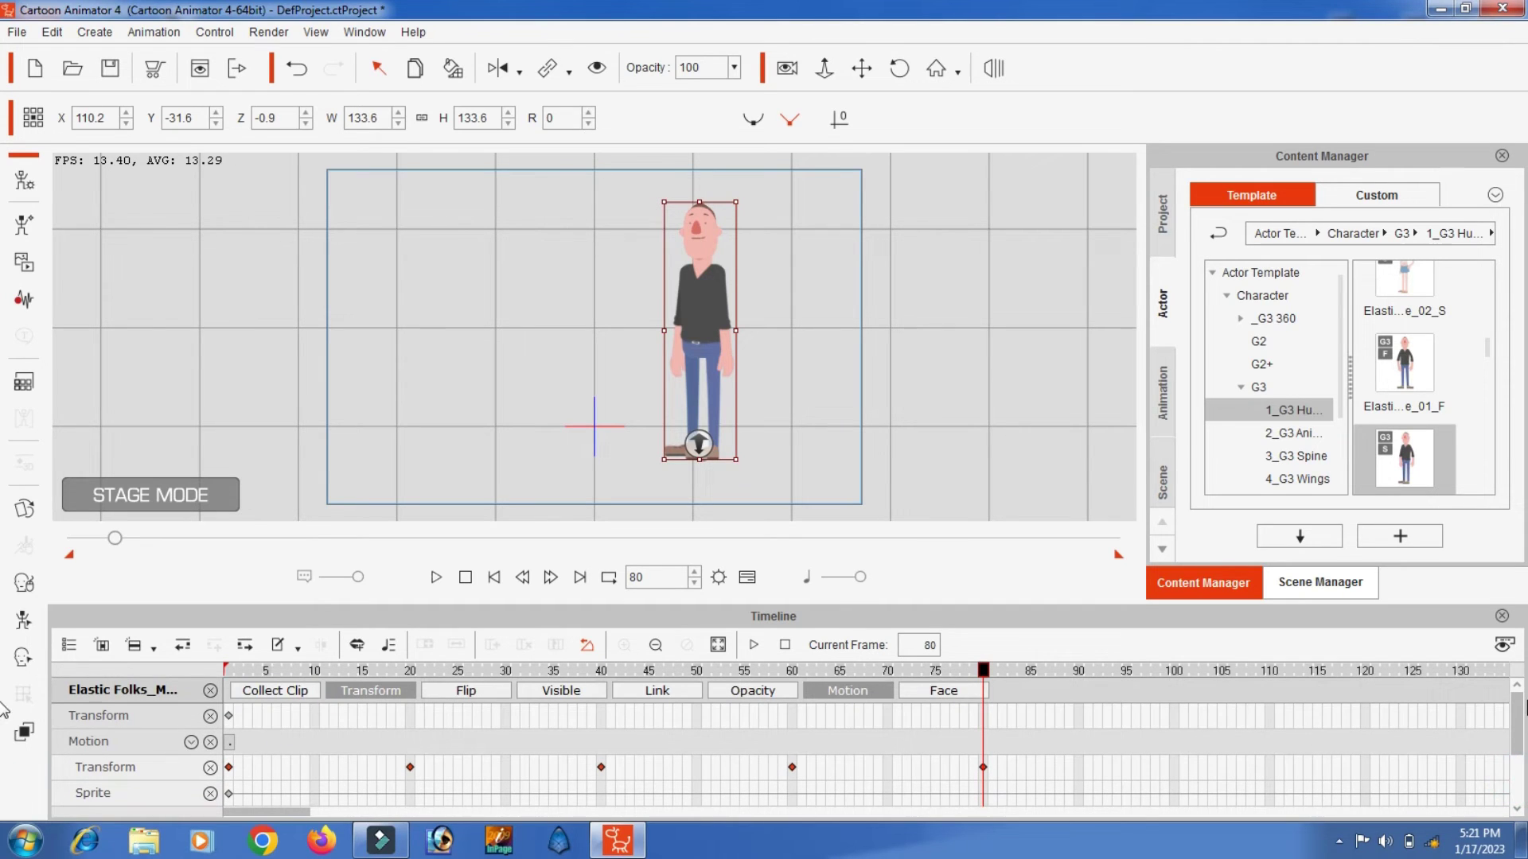
{"action": "left_click", "coordinate": [270, 691]}
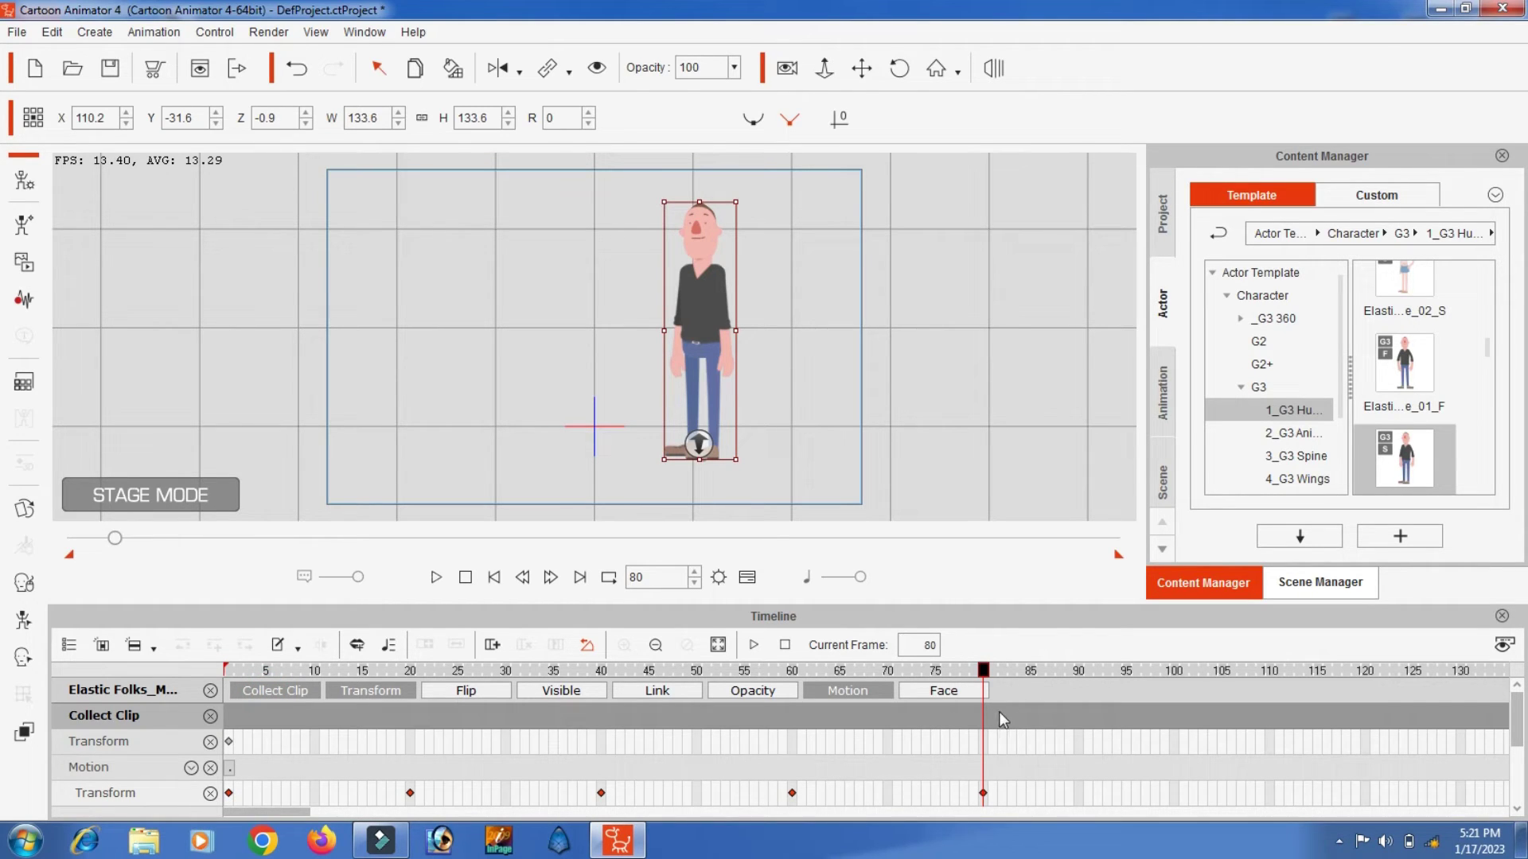
{"action": "left_click_drag", "start_coordinate": [999, 711], "coordinate": [225, 793]}
Step: Start exporting the collected clip as a G3 motion file and choose Local Disk (G:) as the destination
{"action": "right_click", "coordinate": [392, 715]}
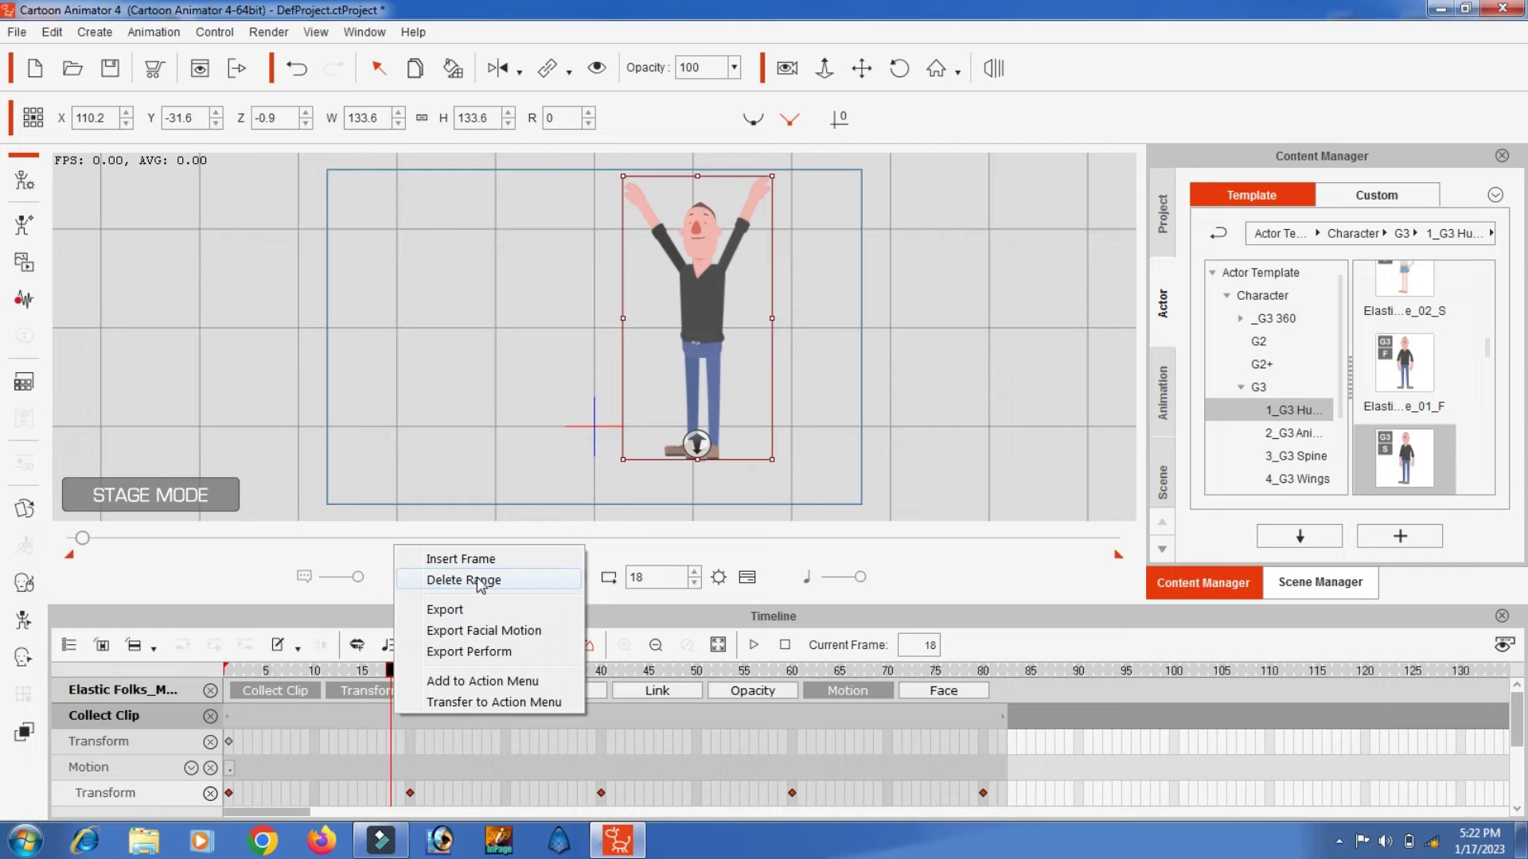
{"action": "left_click", "coordinate": [457, 616]}
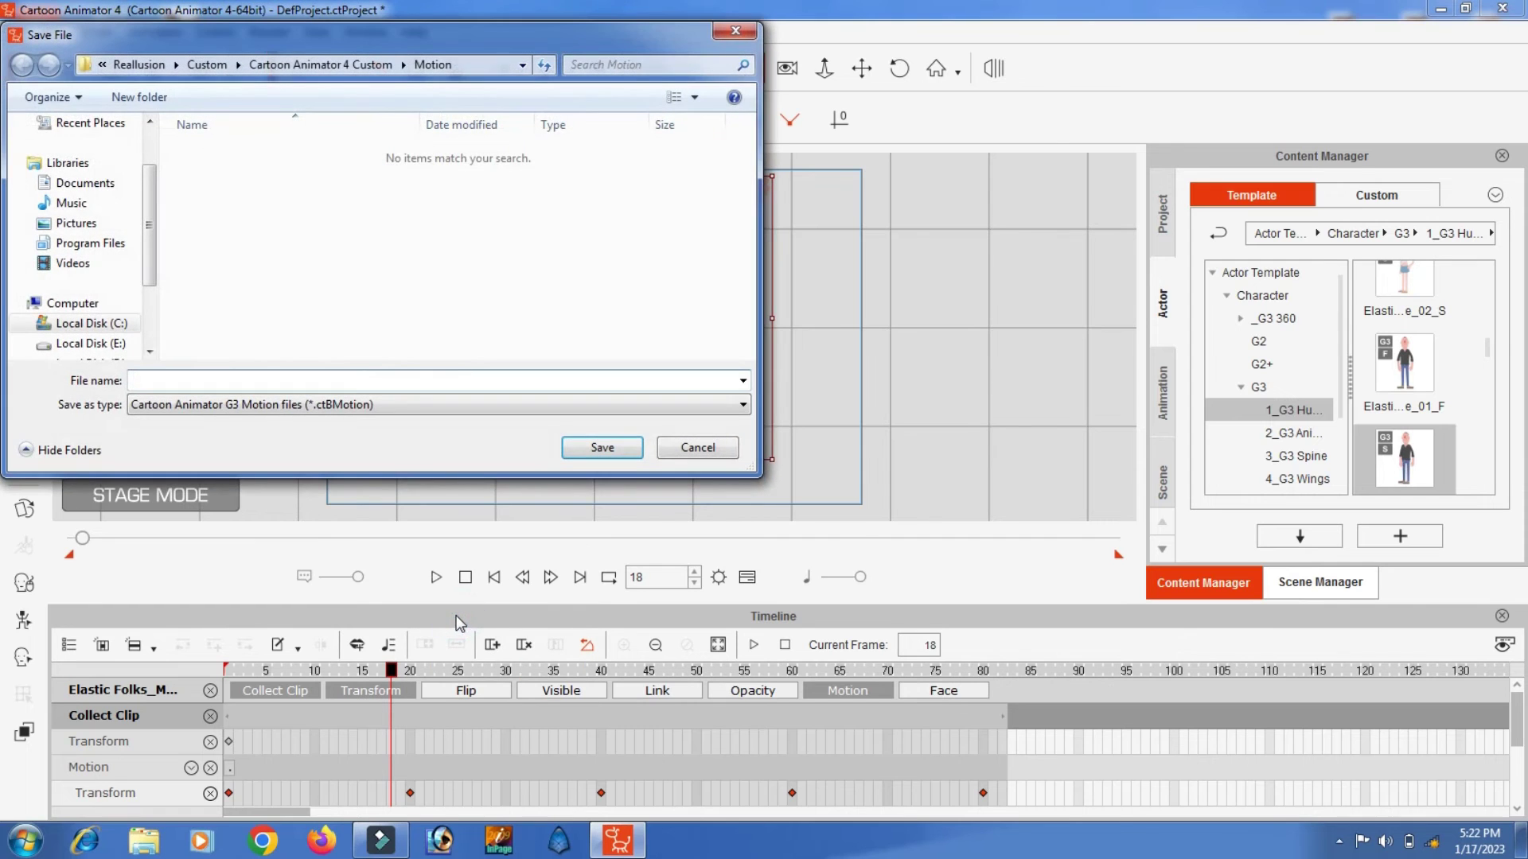
{"action": "left_click", "coordinate": [152, 224]}
{"action": "left_click_drag", "start_coordinate": [151, 225], "coordinate": [150, 237]}
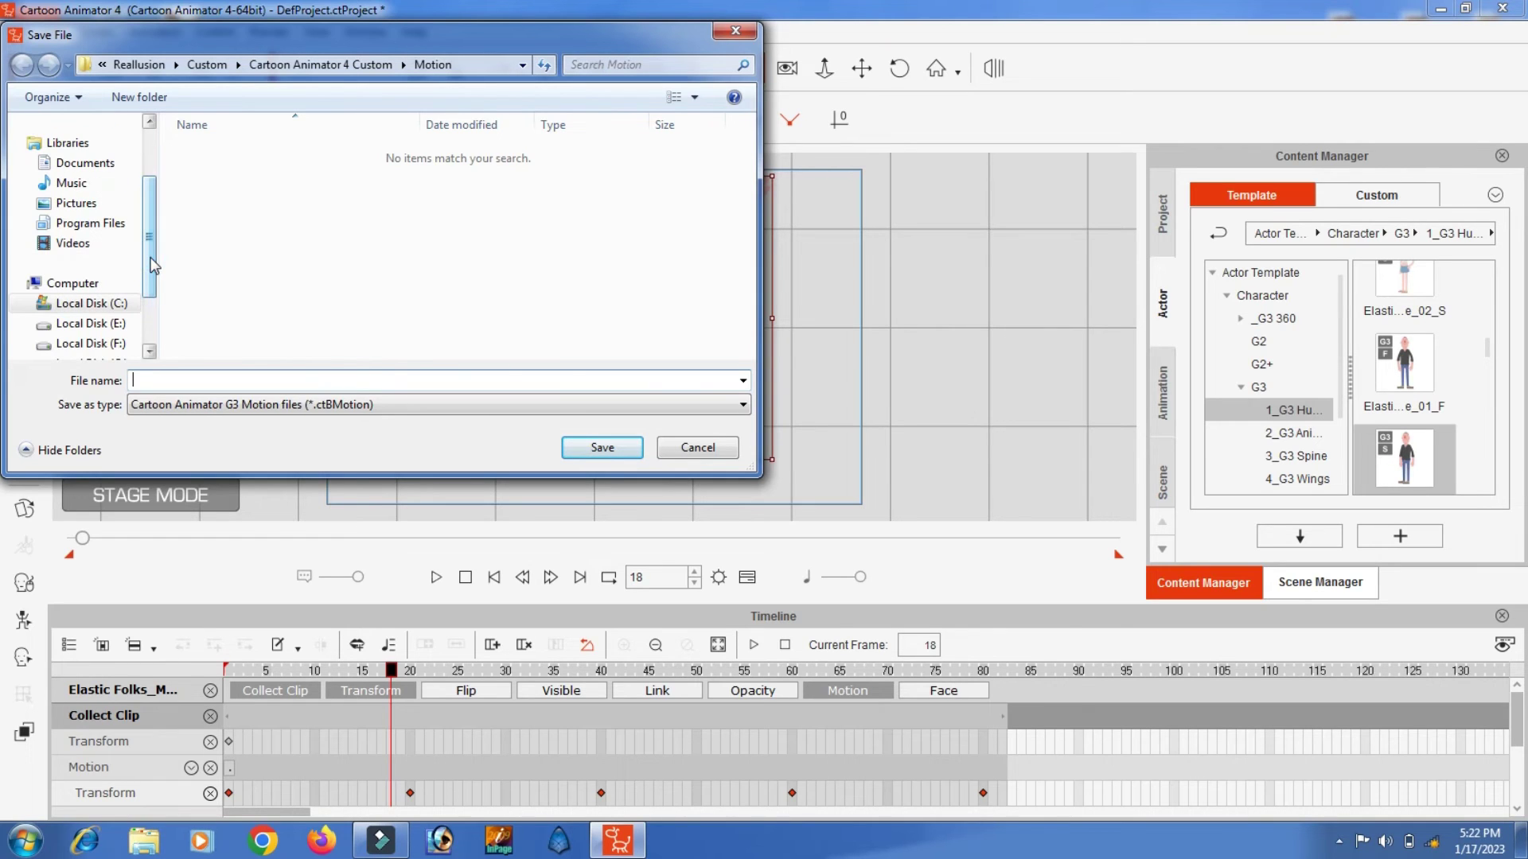
{"action": "left_click", "coordinate": [99, 326]}
{"action": "scroll", "coordinate": [82, 341], "scroll_direction": "down", "scroll_amount": 1}
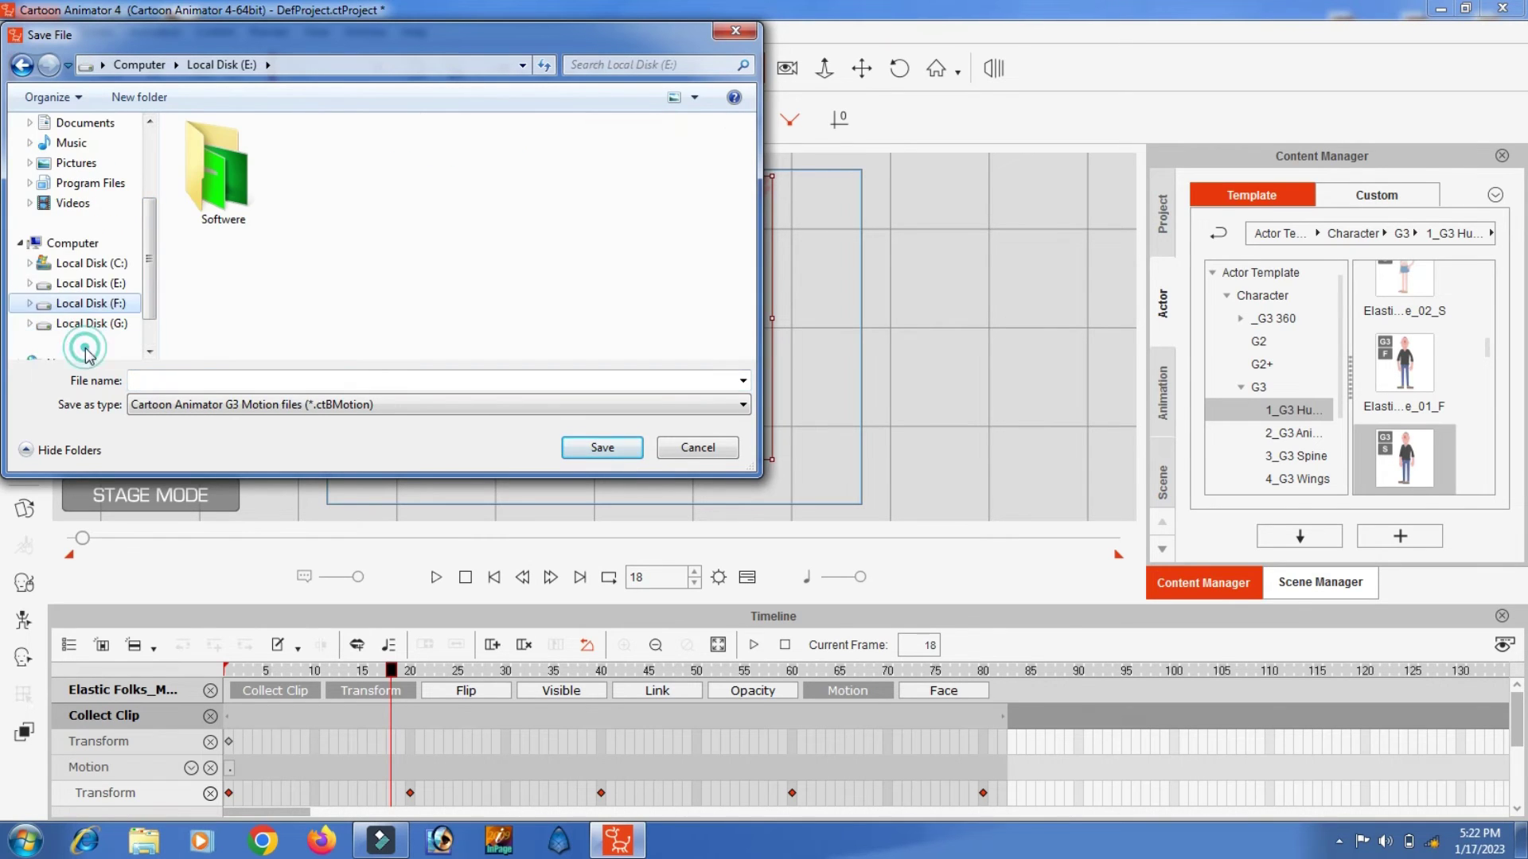
{"action": "left_click", "coordinate": [136, 307]}
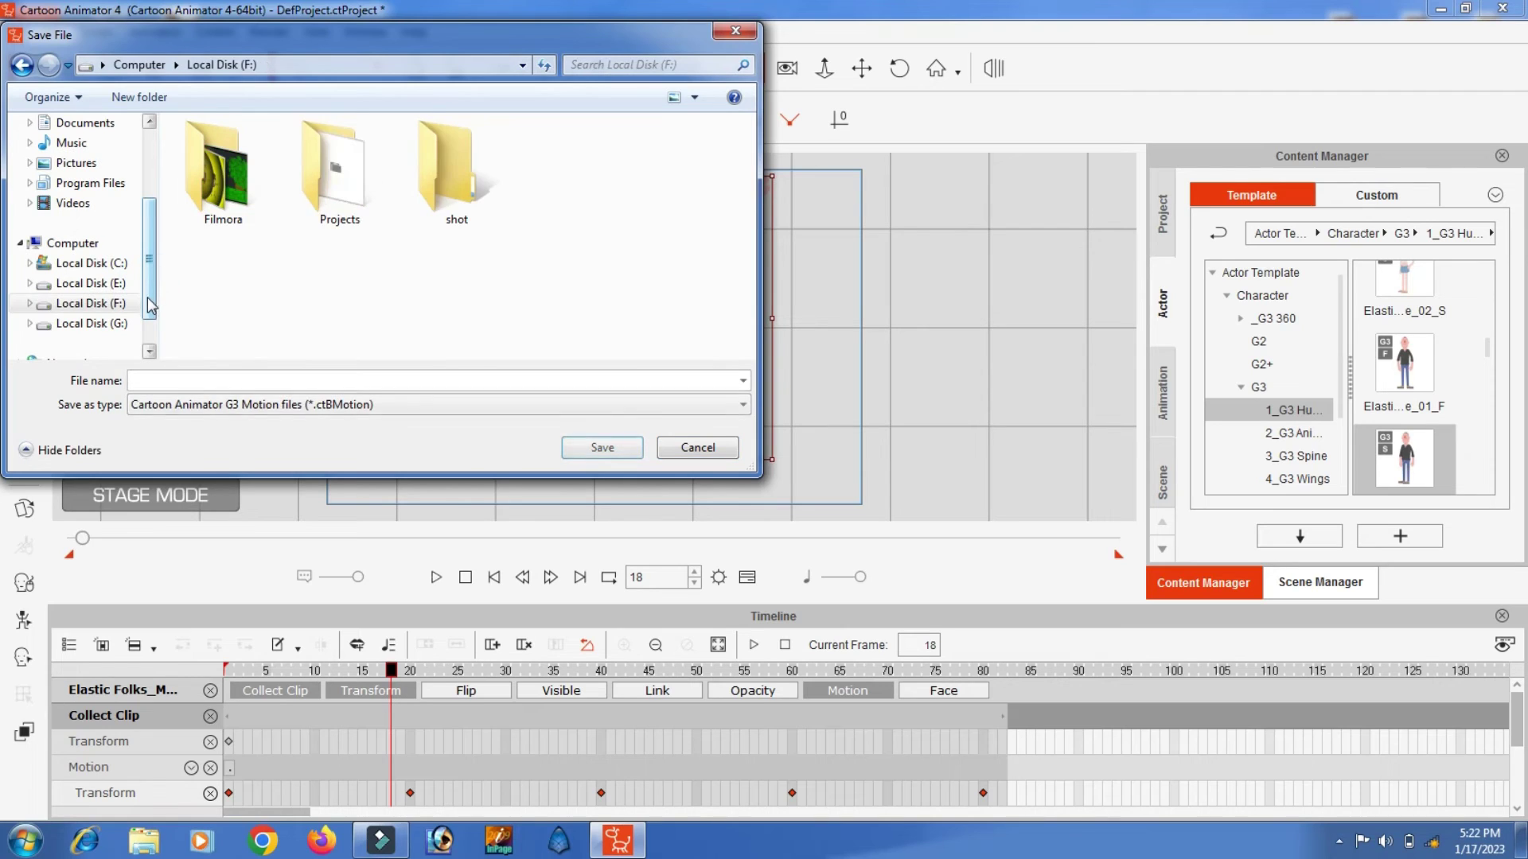
{"action": "left_click", "coordinate": [84, 323]}
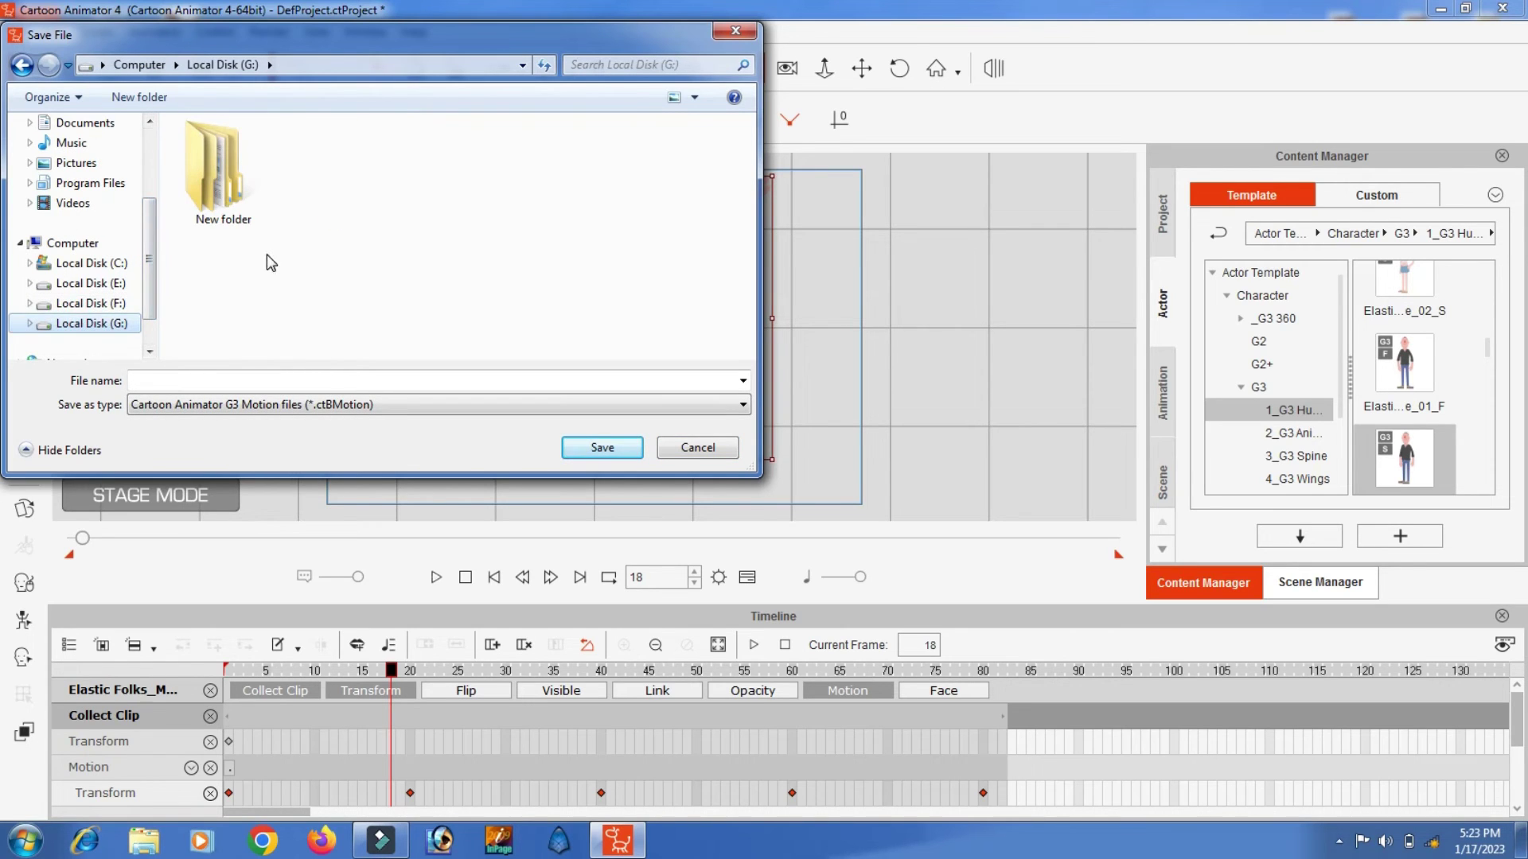
Step: Create a new folder named "action fram" on Local Disk (G:) and open it
{"action": "left_click", "coordinate": [139, 96]}
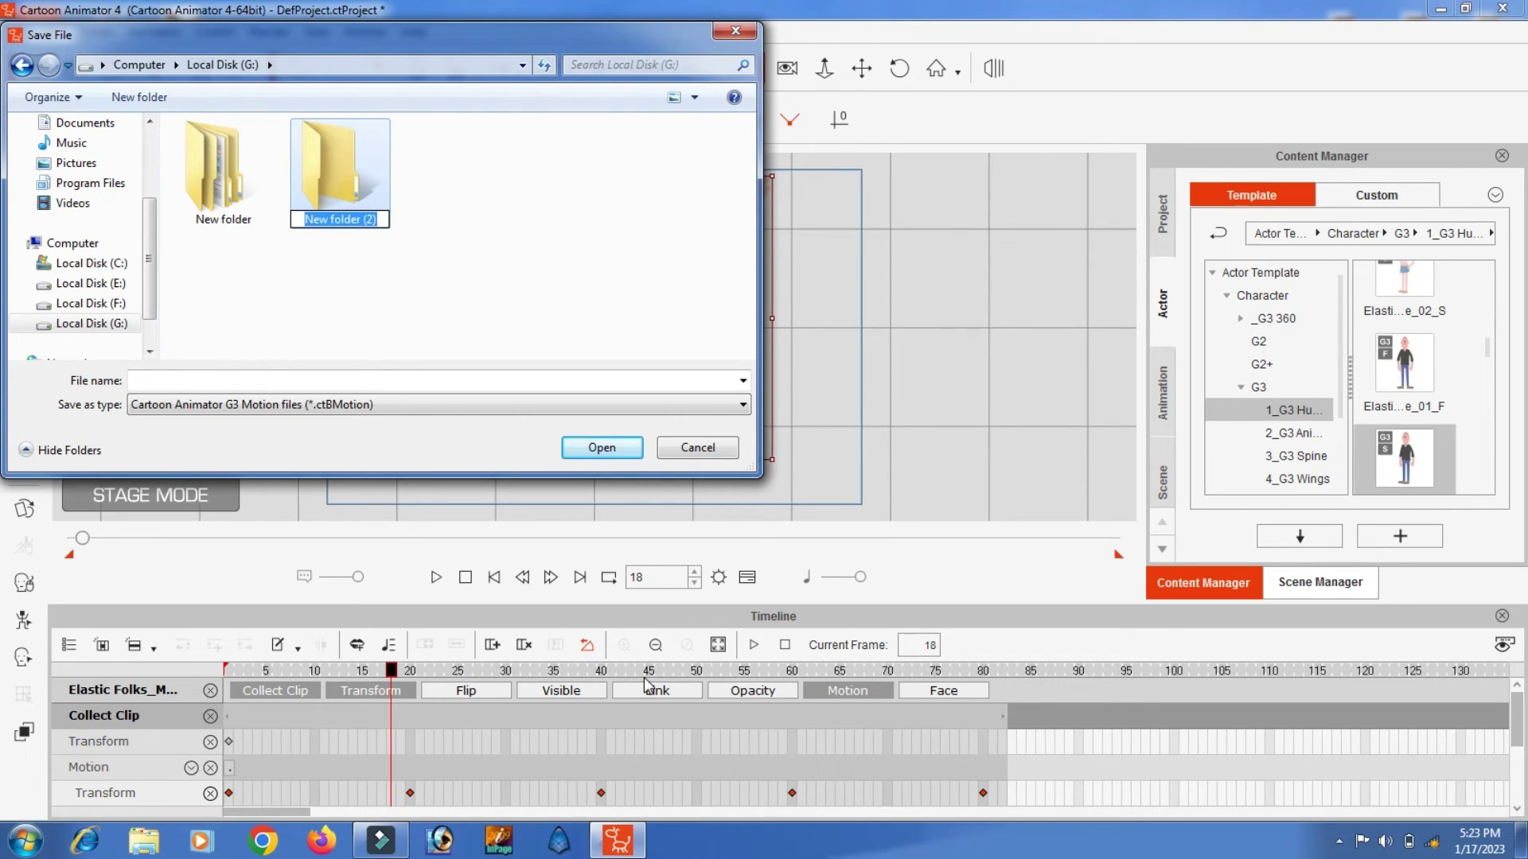
{"action": "type", "text": "ac"}
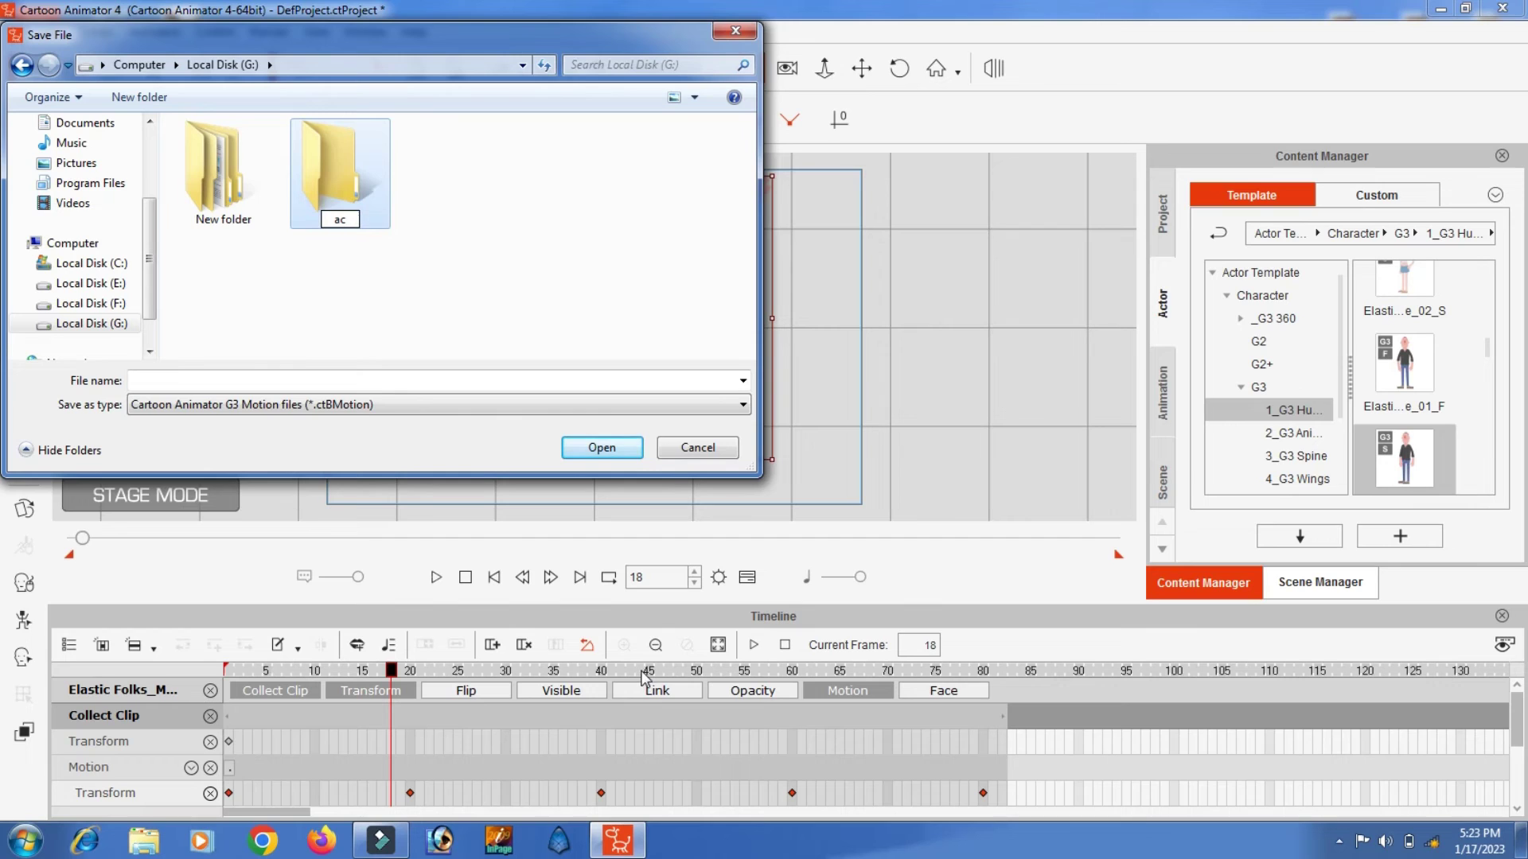
{"action": "type", "text": "tion fram"}
{"action": "left_click", "coordinate": [460, 289]}
{"action": "double_click", "coordinate": [347, 198]}
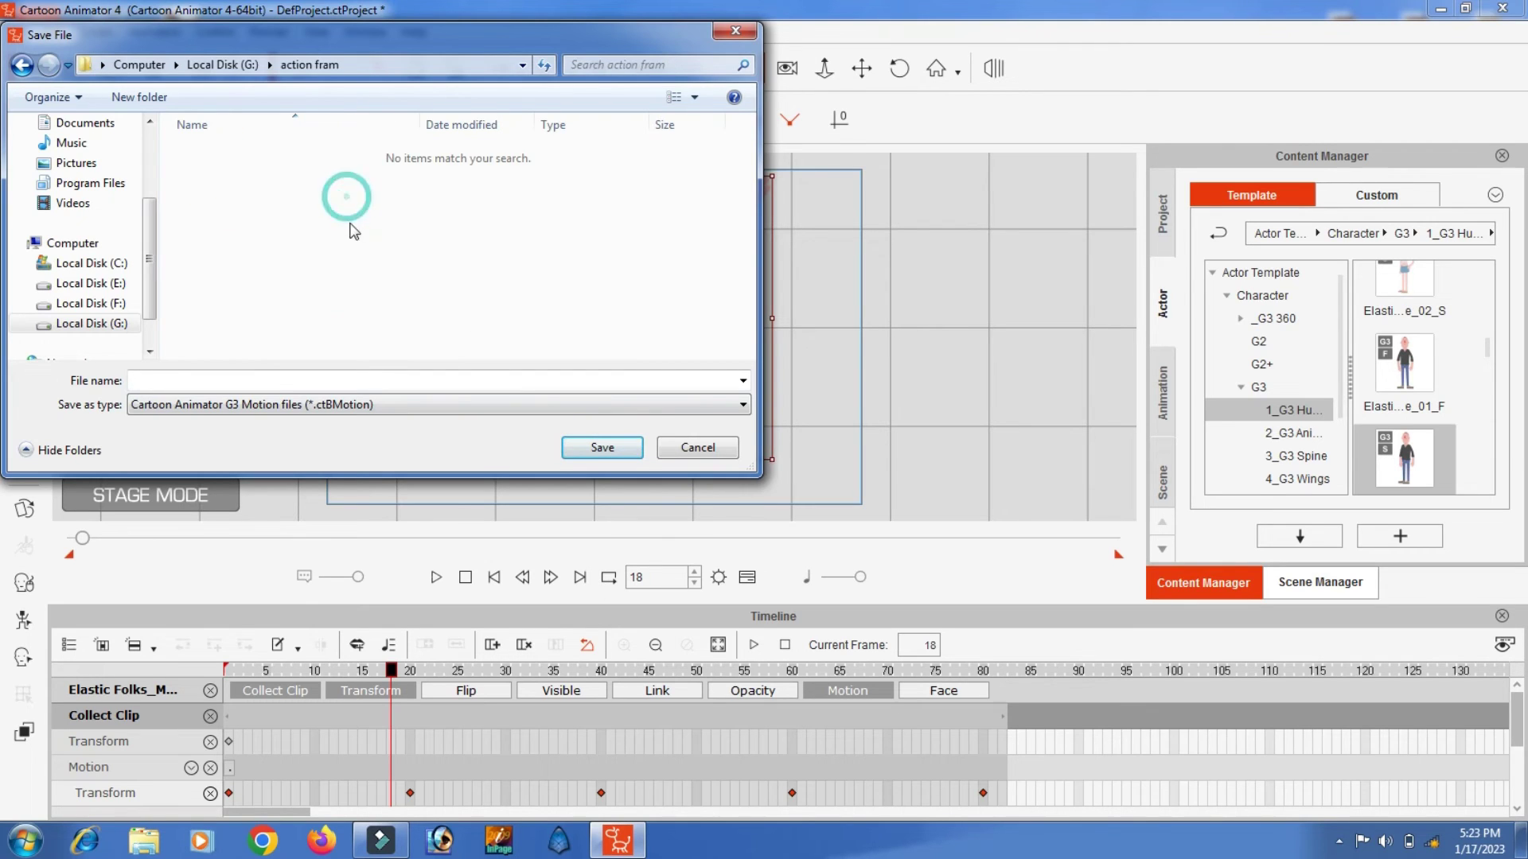
Step: Save the exported motion file under the name "hands up down"
{"action": "left_click", "coordinate": [256, 378]}
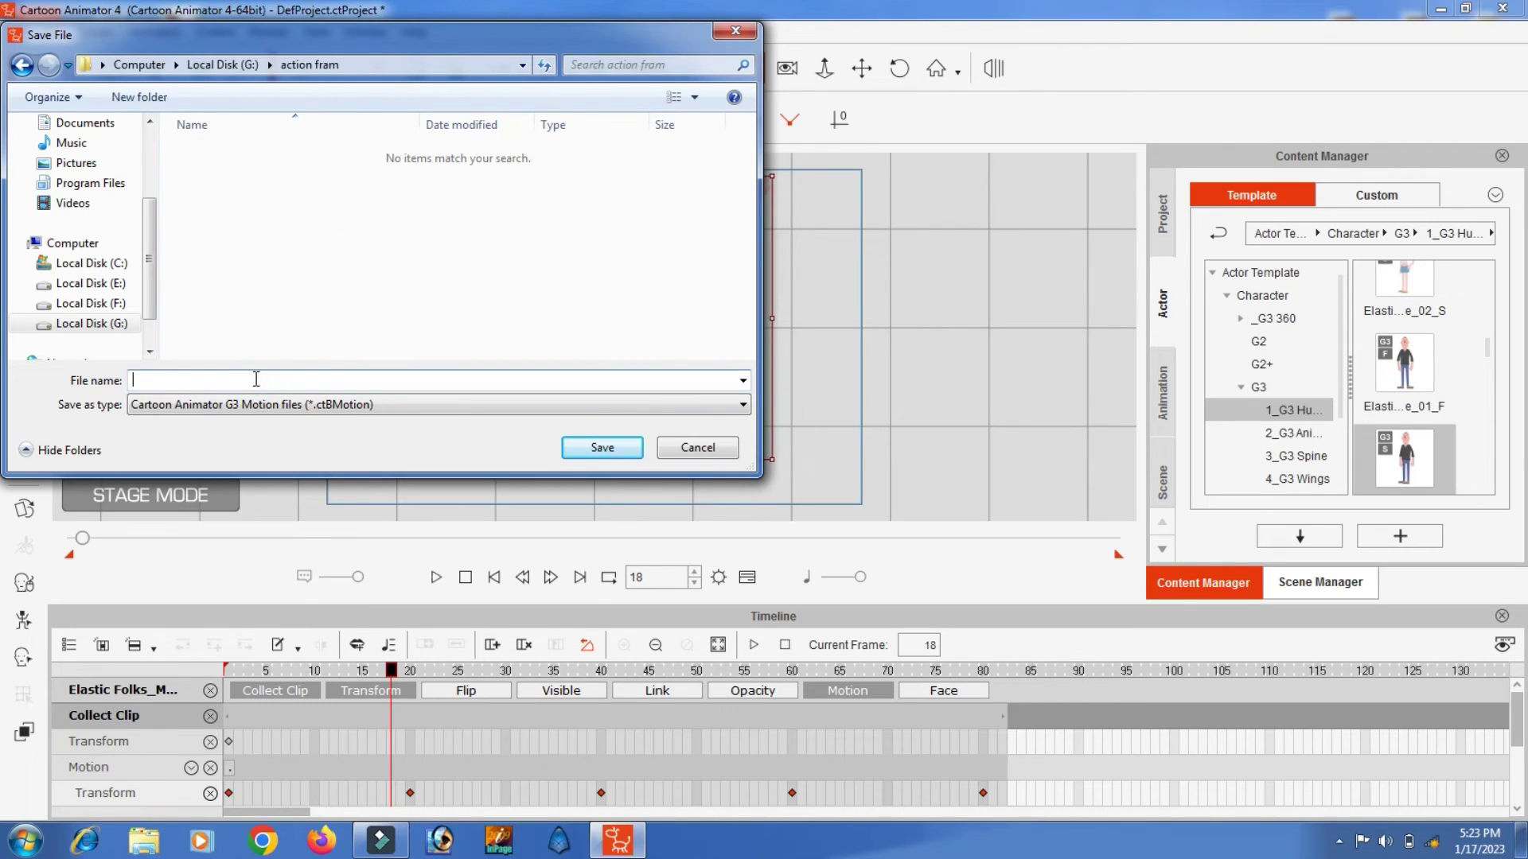
{"action": "type", "text": "hands up down"}
{"action": "left_click", "coordinate": [602, 451]}
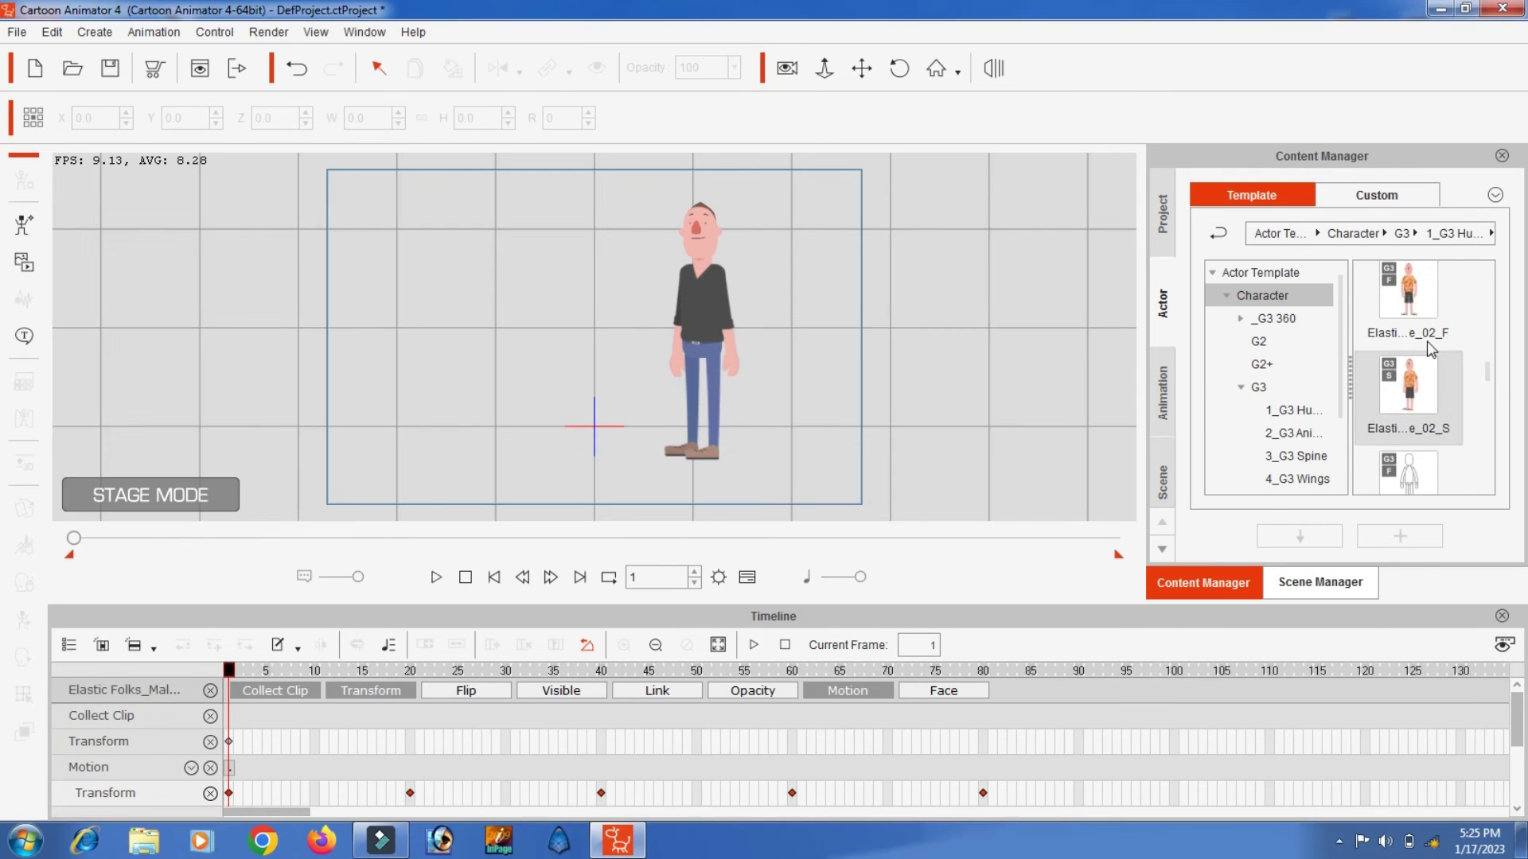
Step: Add the front-facing 02_F human character with the orange patterned shirt to the stage, left of the existing character
{"action": "left_click_drag", "start_coordinate": [1421, 302], "coordinate": [432, 287]}
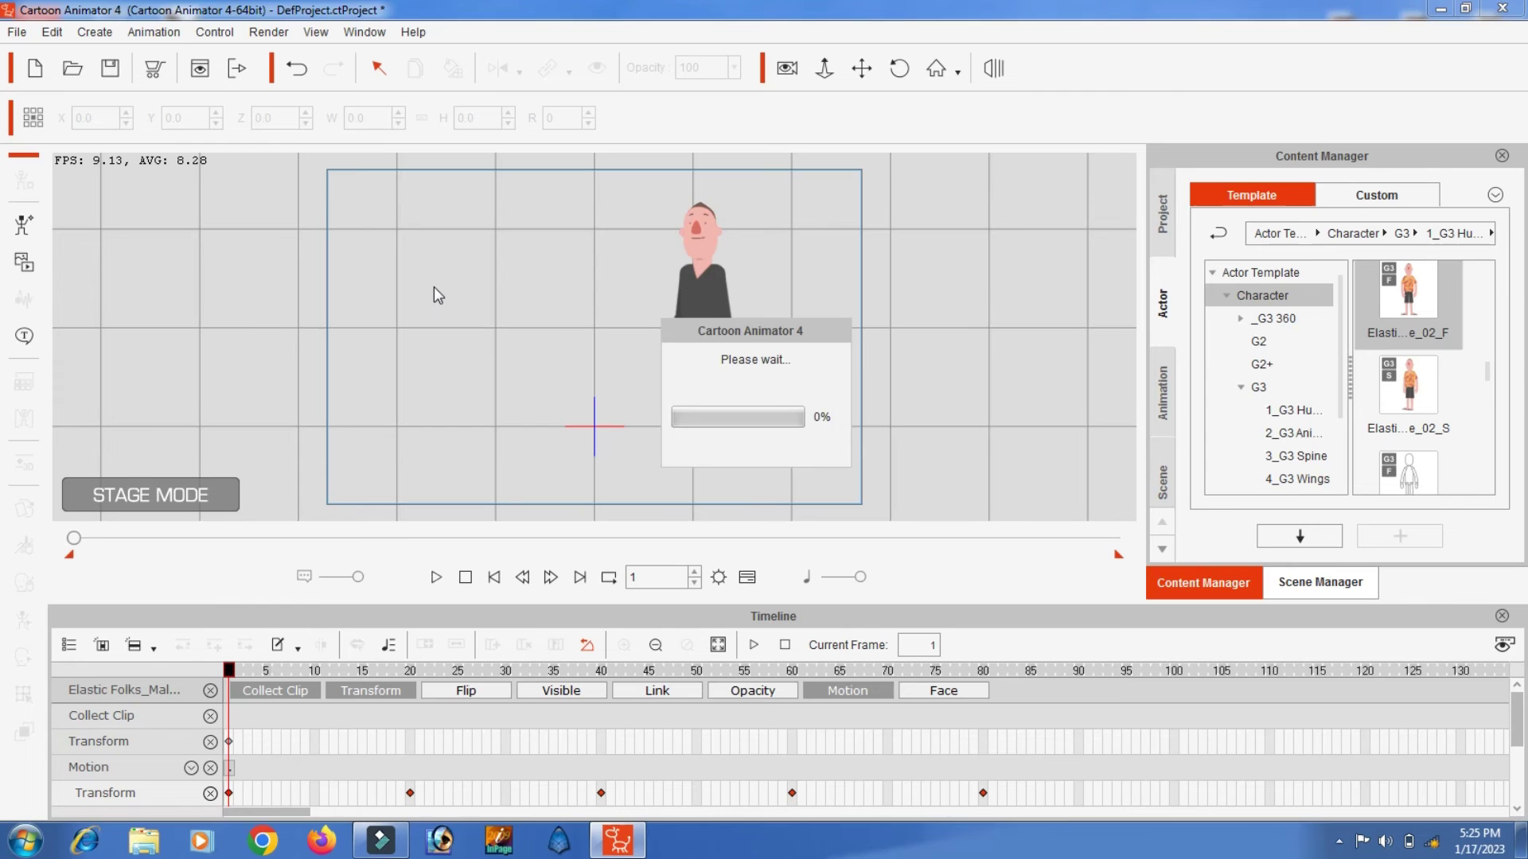
{"action": "left_click_drag", "start_coordinate": [473, 262], "coordinate": [480, 334]}
{"action": "left_click_drag", "start_coordinate": [505, 267], "coordinate": [587, 215]}
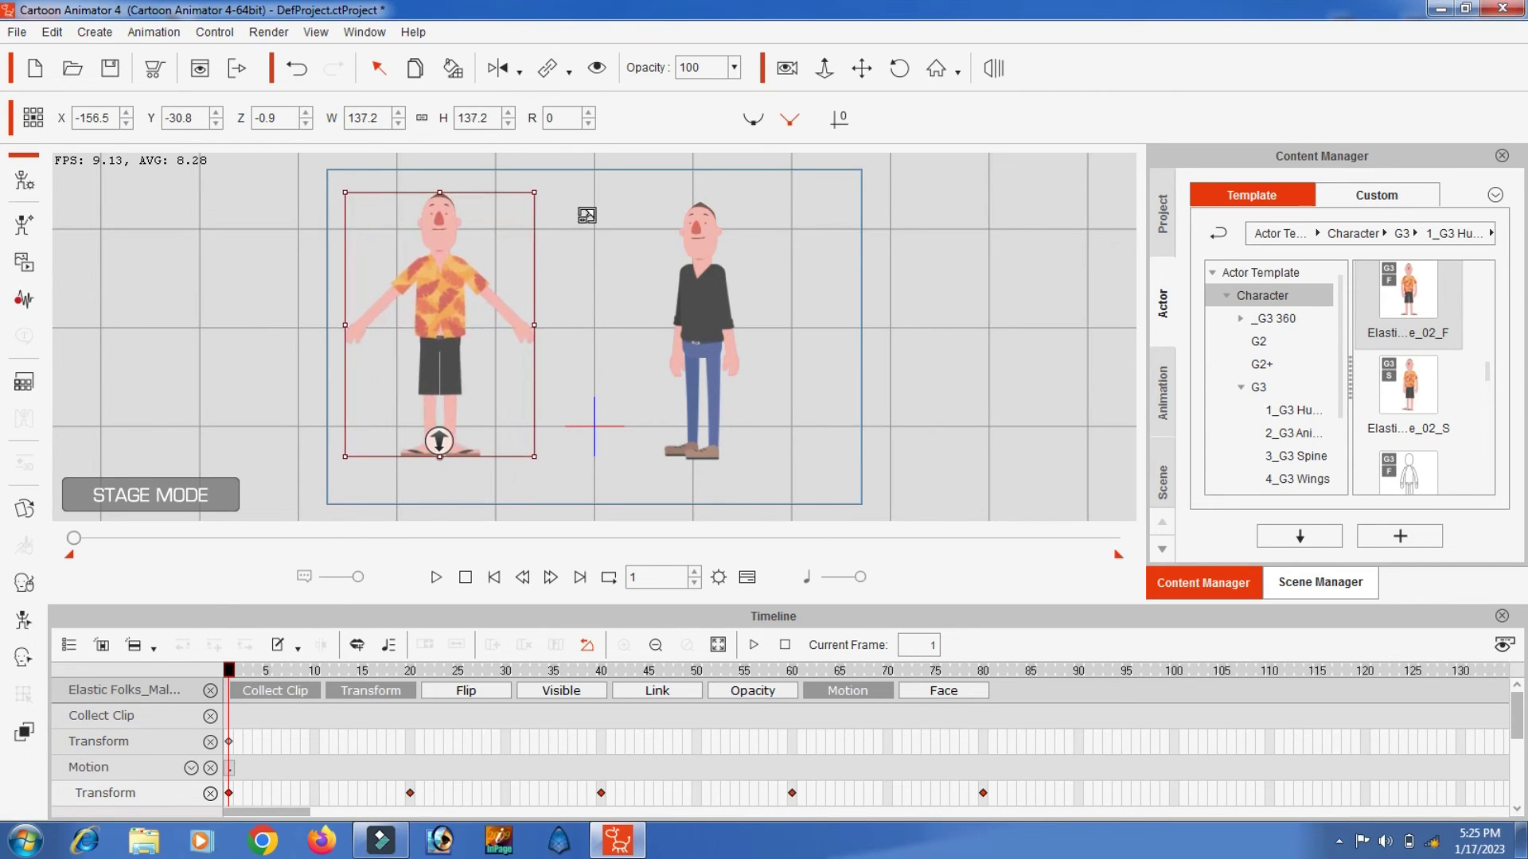
Step: Add the "hands up down" motion file from the "action fram" folder on Local Disk (G:) to the new character's action list
{"action": "right_click", "coordinate": [433, 287]}
{"action": "mouse_move", "coordinate": [519, 306]}
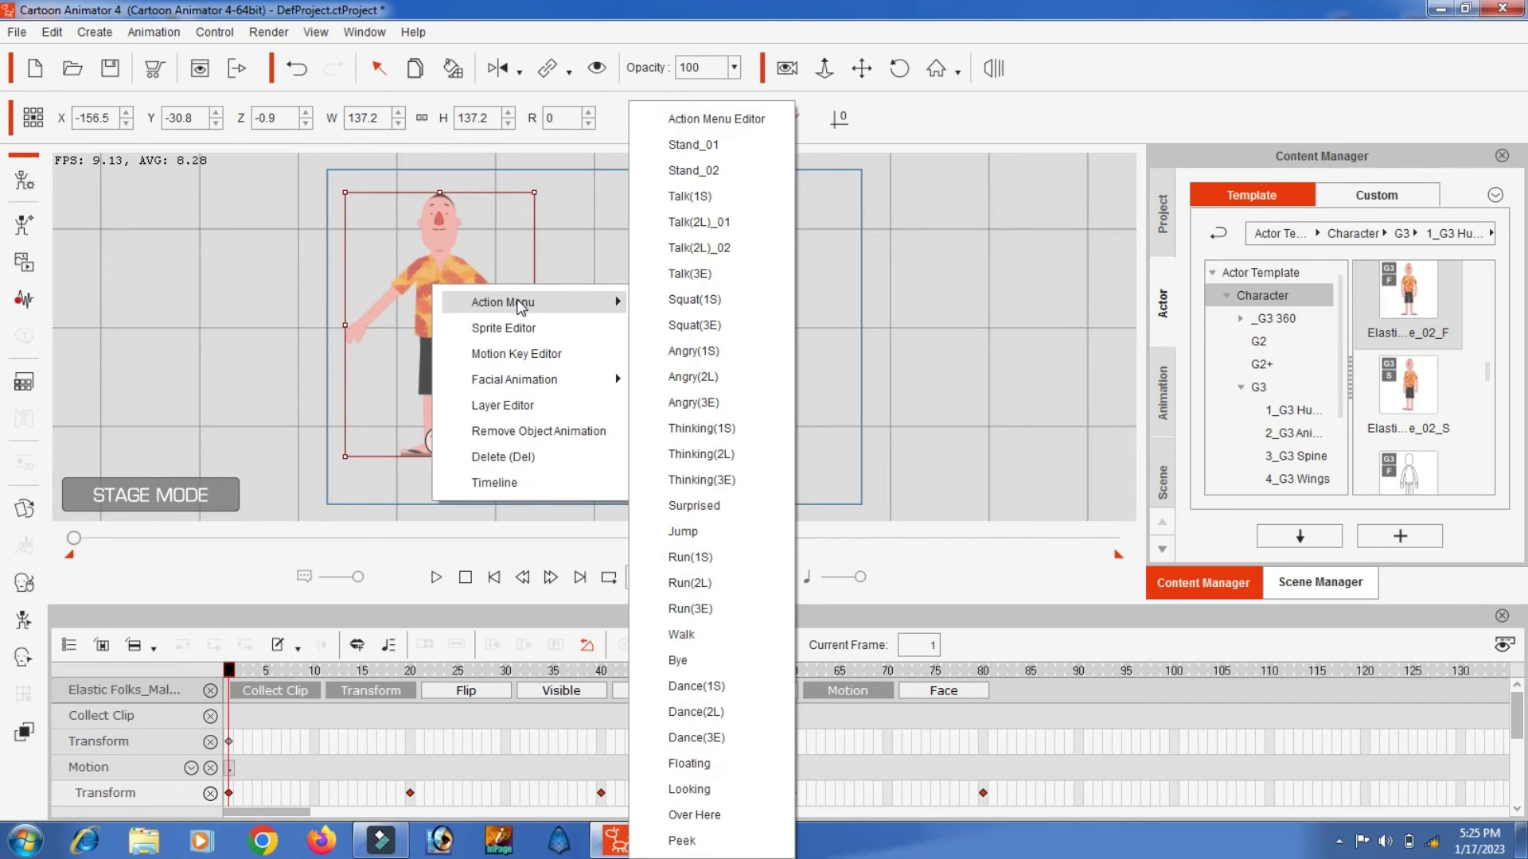
{"action": "left_click", "coordinate": [707, 121]}
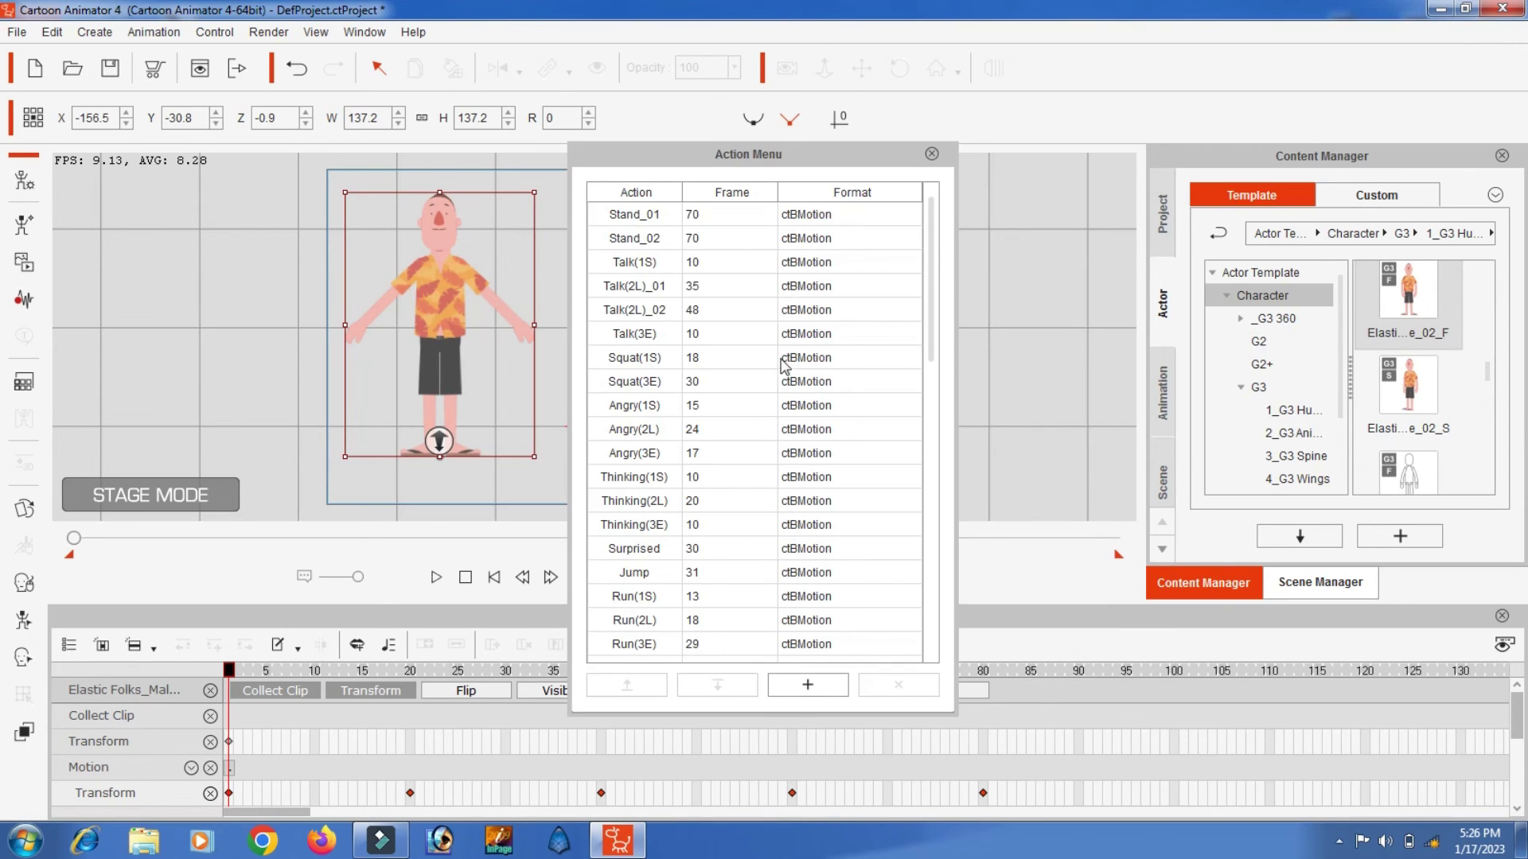
{"action": "left_click", "coordinate": [808, 686]}
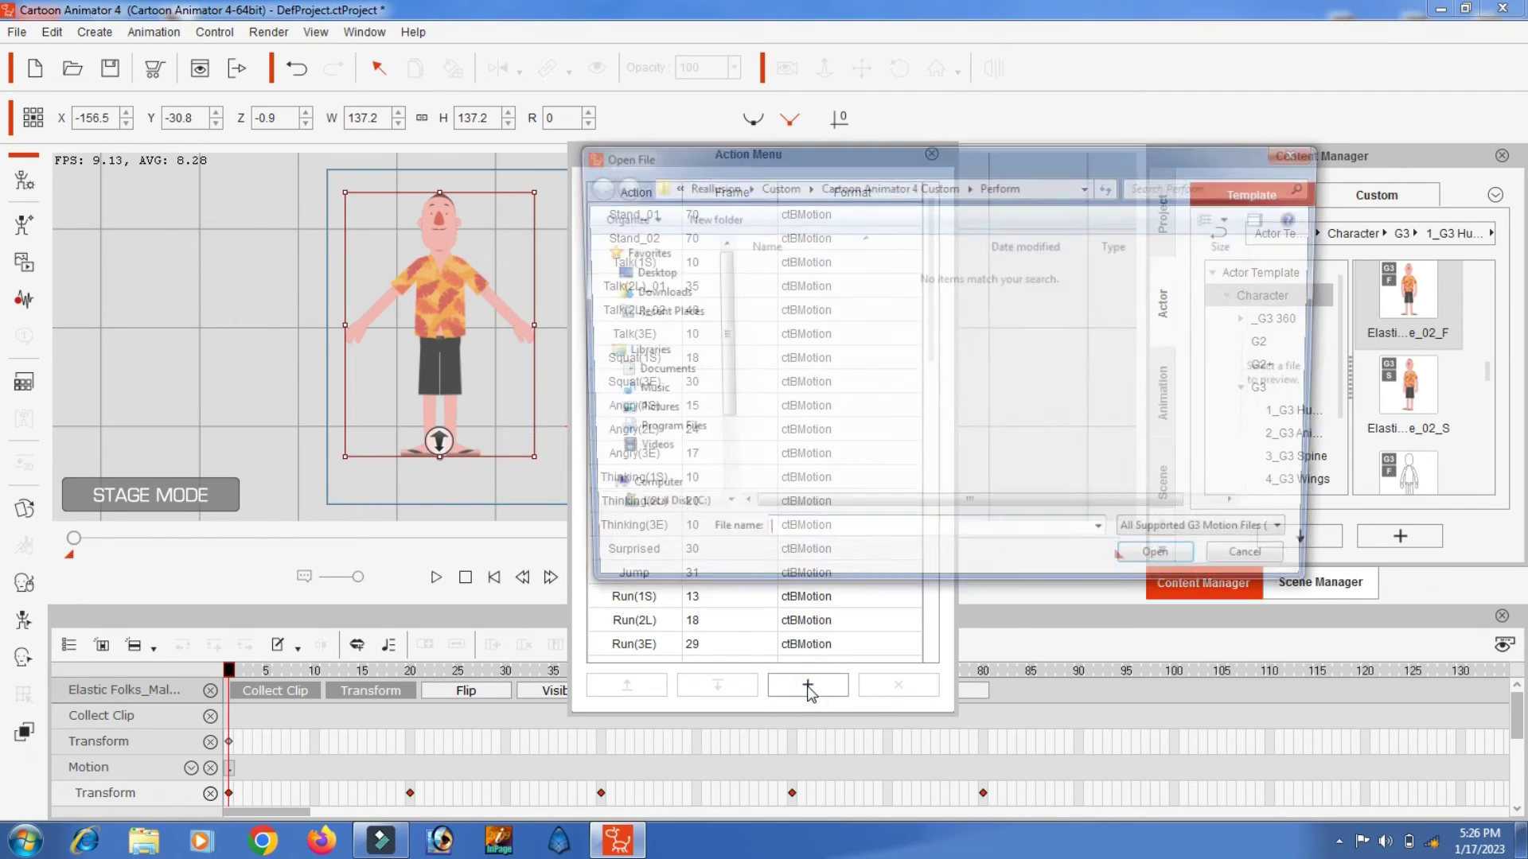
{"action": "left_click_drag", "start_coordinate": [720, 388], "coordinate": [720, 434]}
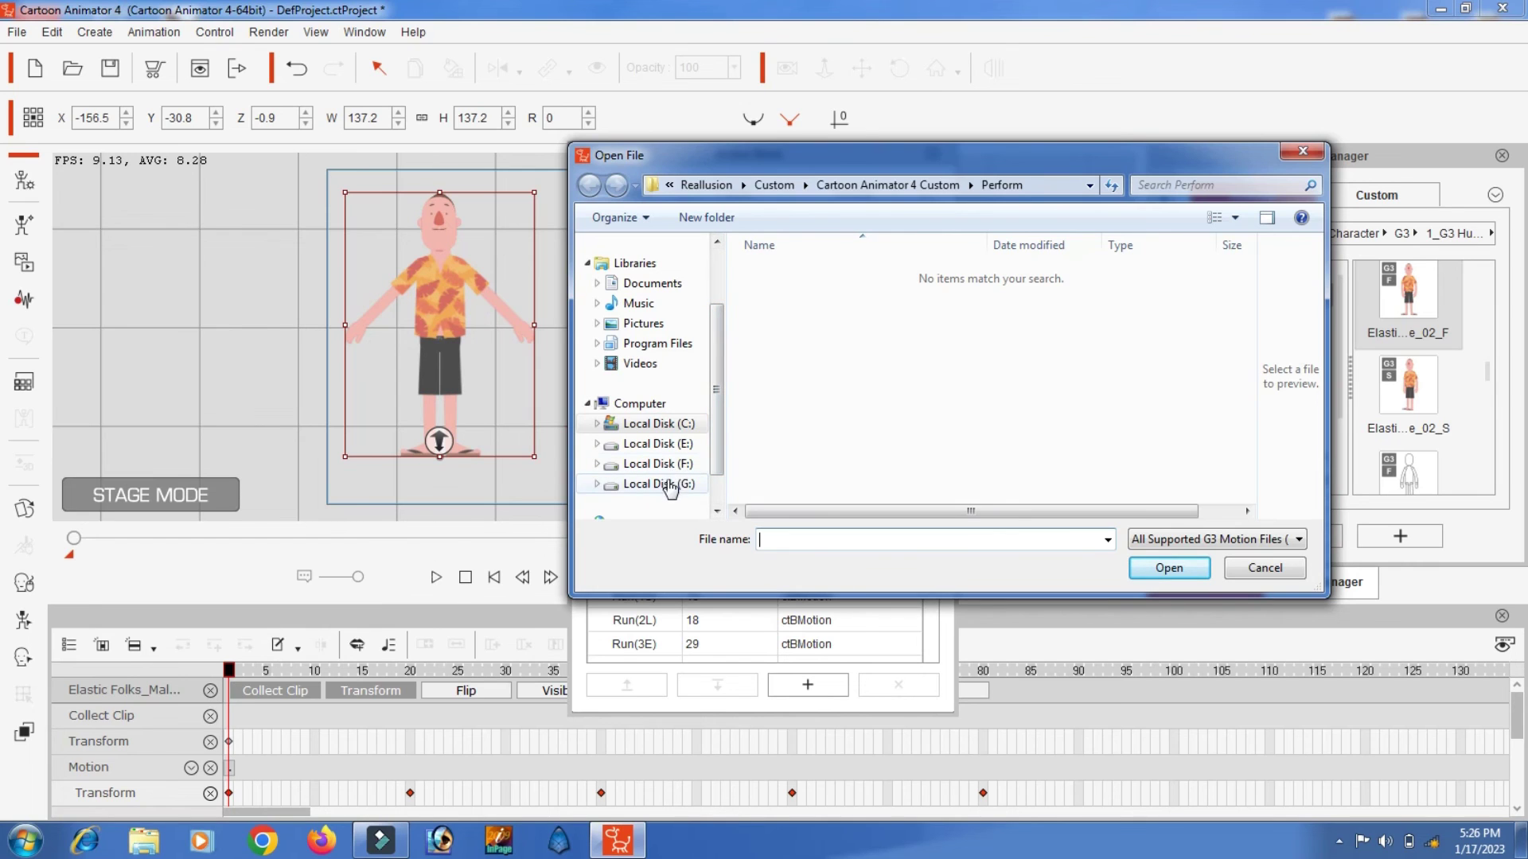
{"action": "left_click", "coordinate": [671, 484]}
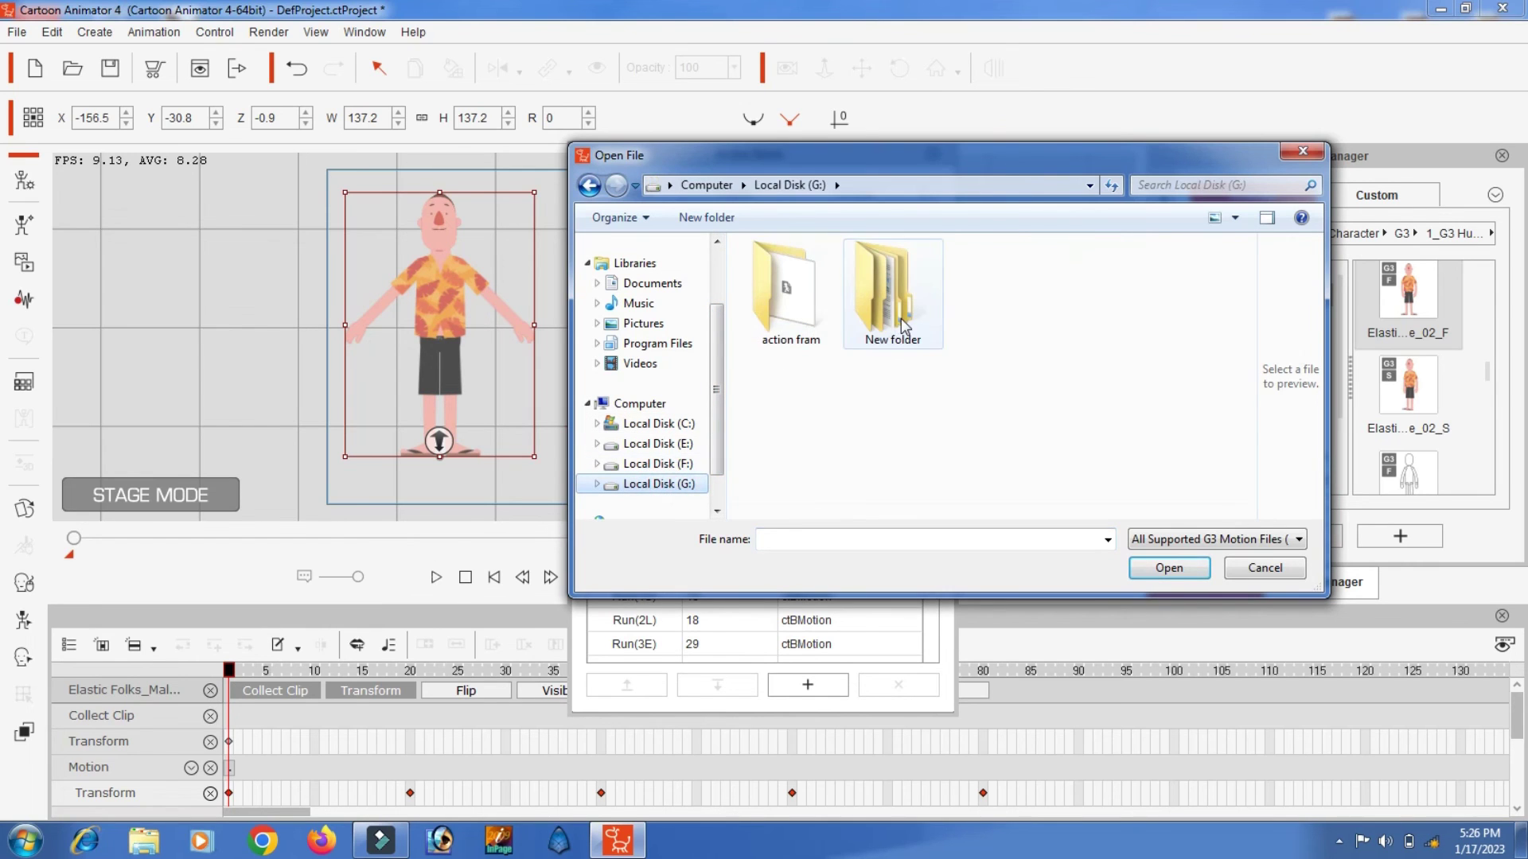
{"action": "double_click", "coordinate": [796, 323]}
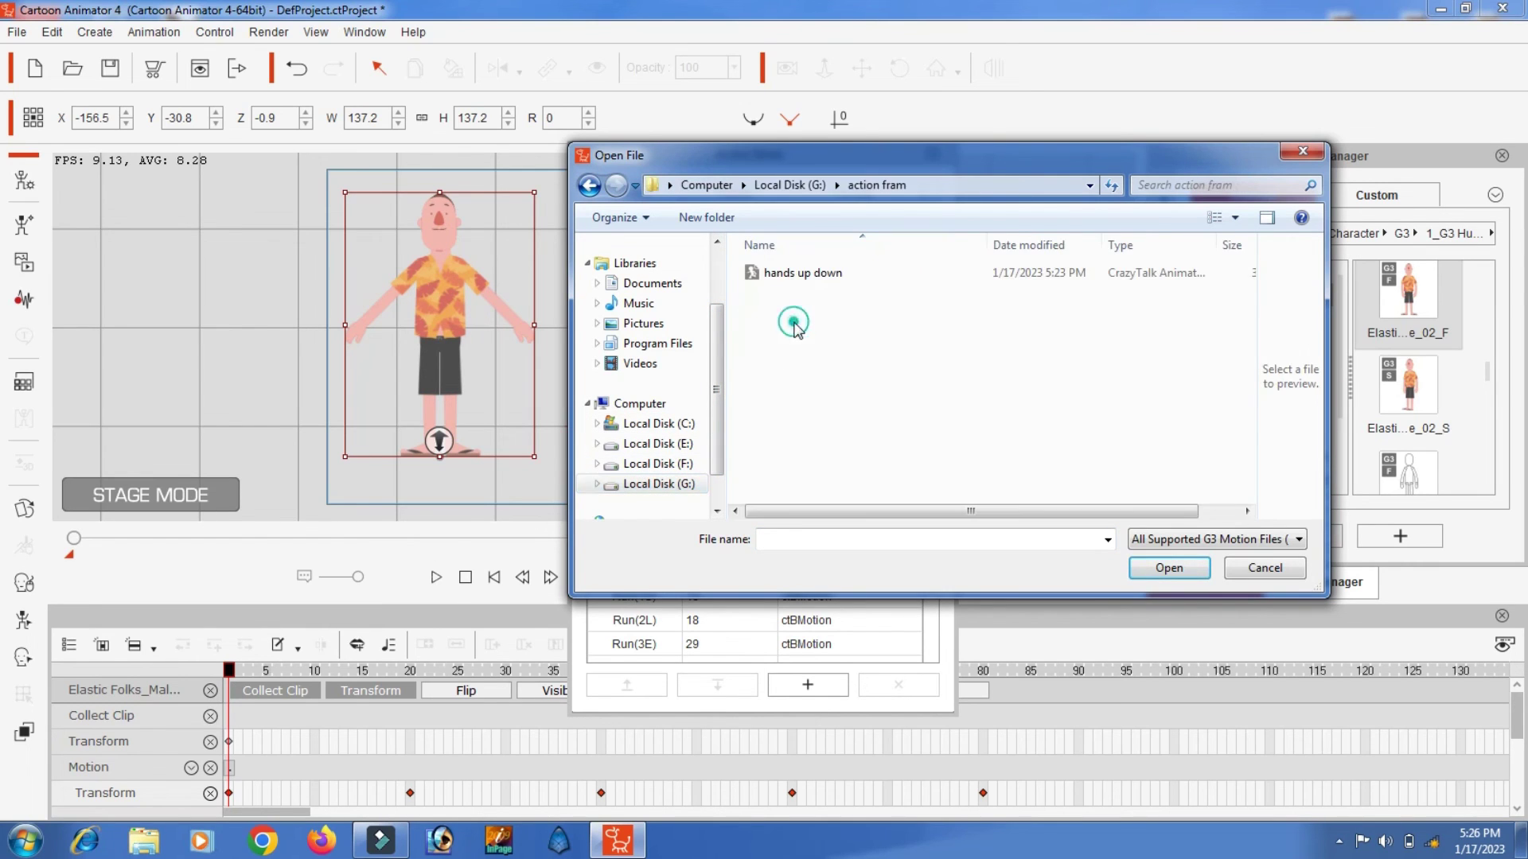
{"action": "left_click", "coordinate": [772, 278]}
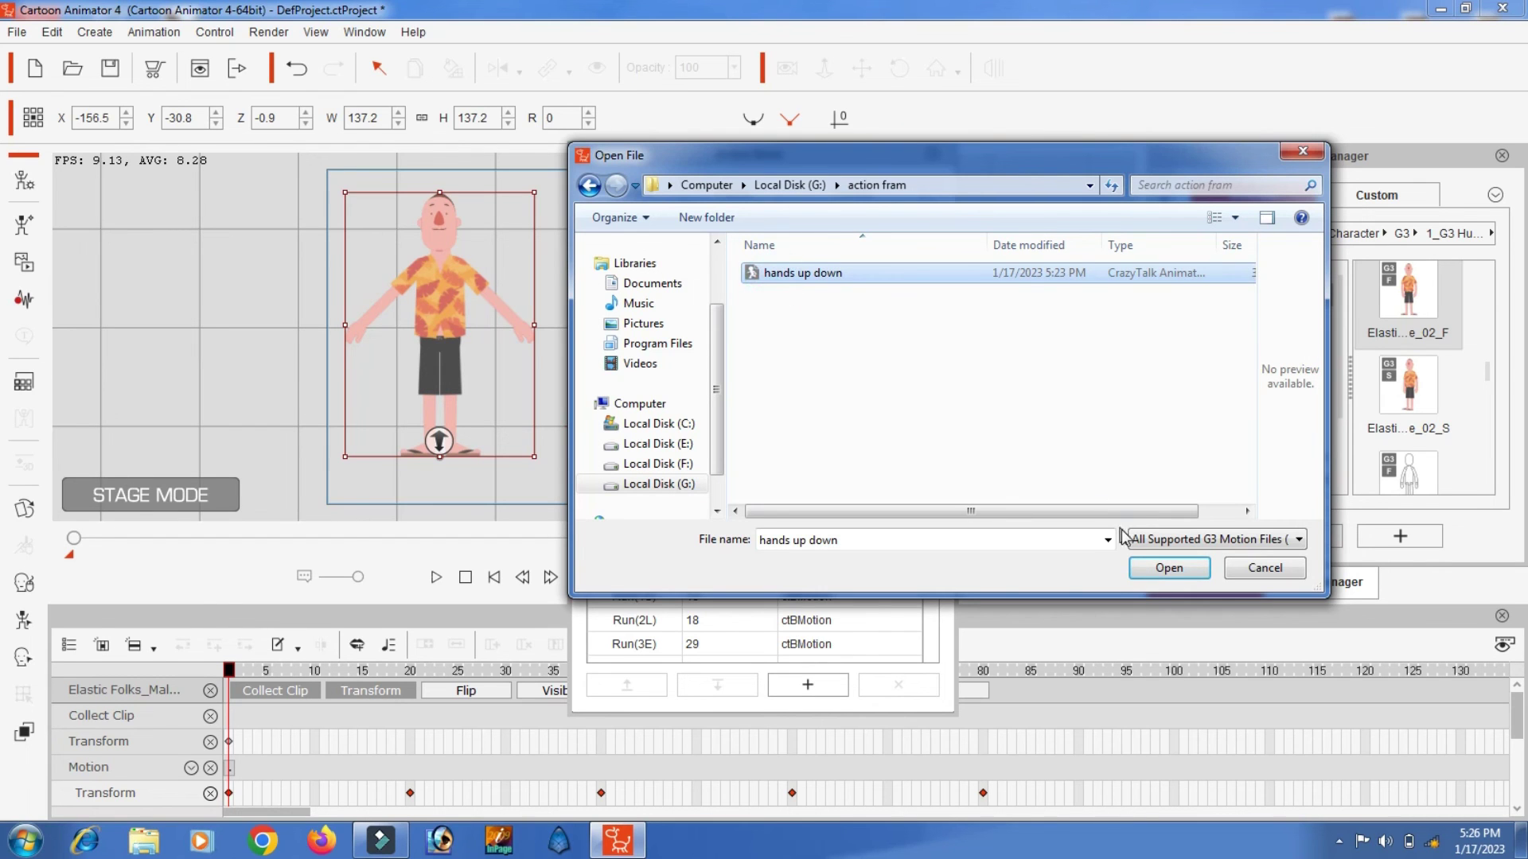
{"action": "left_click", "coordinate": [1169, 568]}
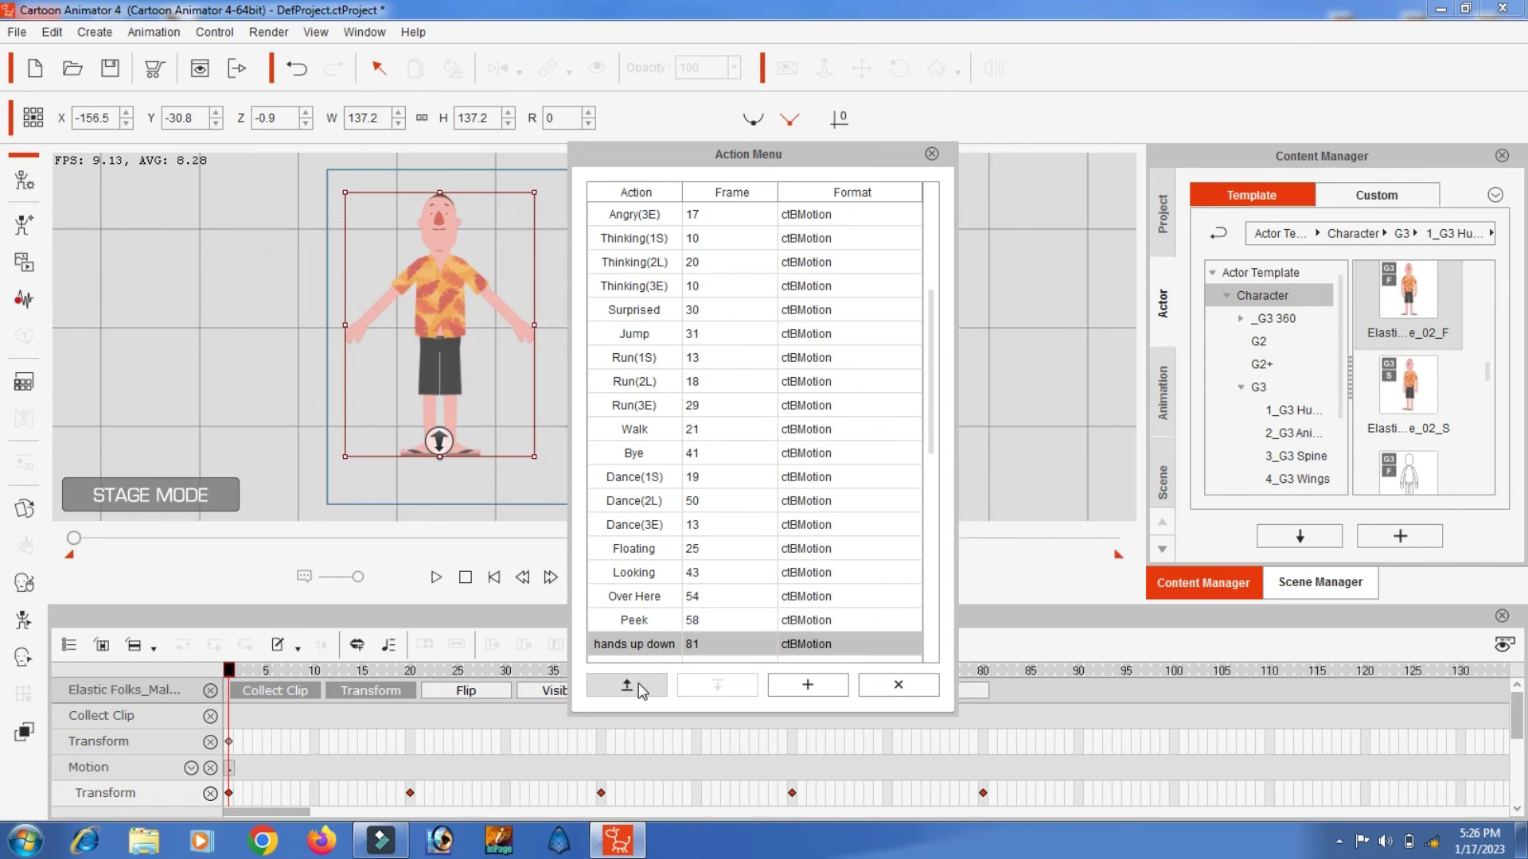
Step: Move the "hands up down" action up the list to just above Walk and close the action editor
{"action": "left_click", "coordinate": [629, 685]}
{"action": "left_click", "coordinate": [628, 693]}
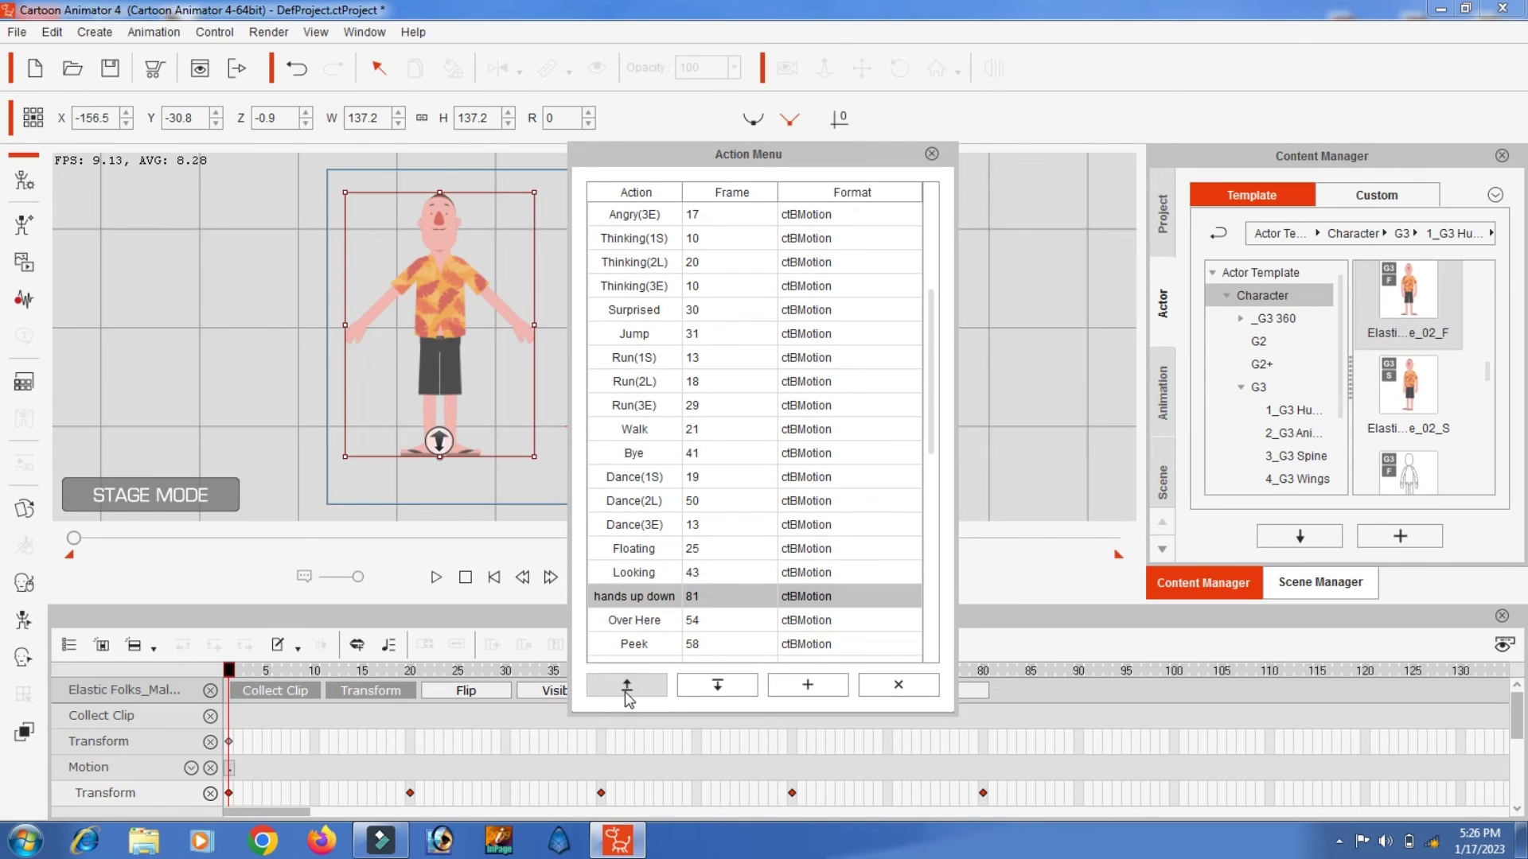
{"action": "left_click", "coordinate": [628, 694]}
{"action": "left_click", "coordinate": [628, 694]}
{"action": "left_click", "coordinate": [628, 694]}
{"action": "left_click", "coordinate": [627, 689]}
{"action": "left_click", "coordinate": [627, 689]}
{"action": "left_click", "coordinate": [627, 689]}
{"action": "left_click", "coordinate": [627, 689]}
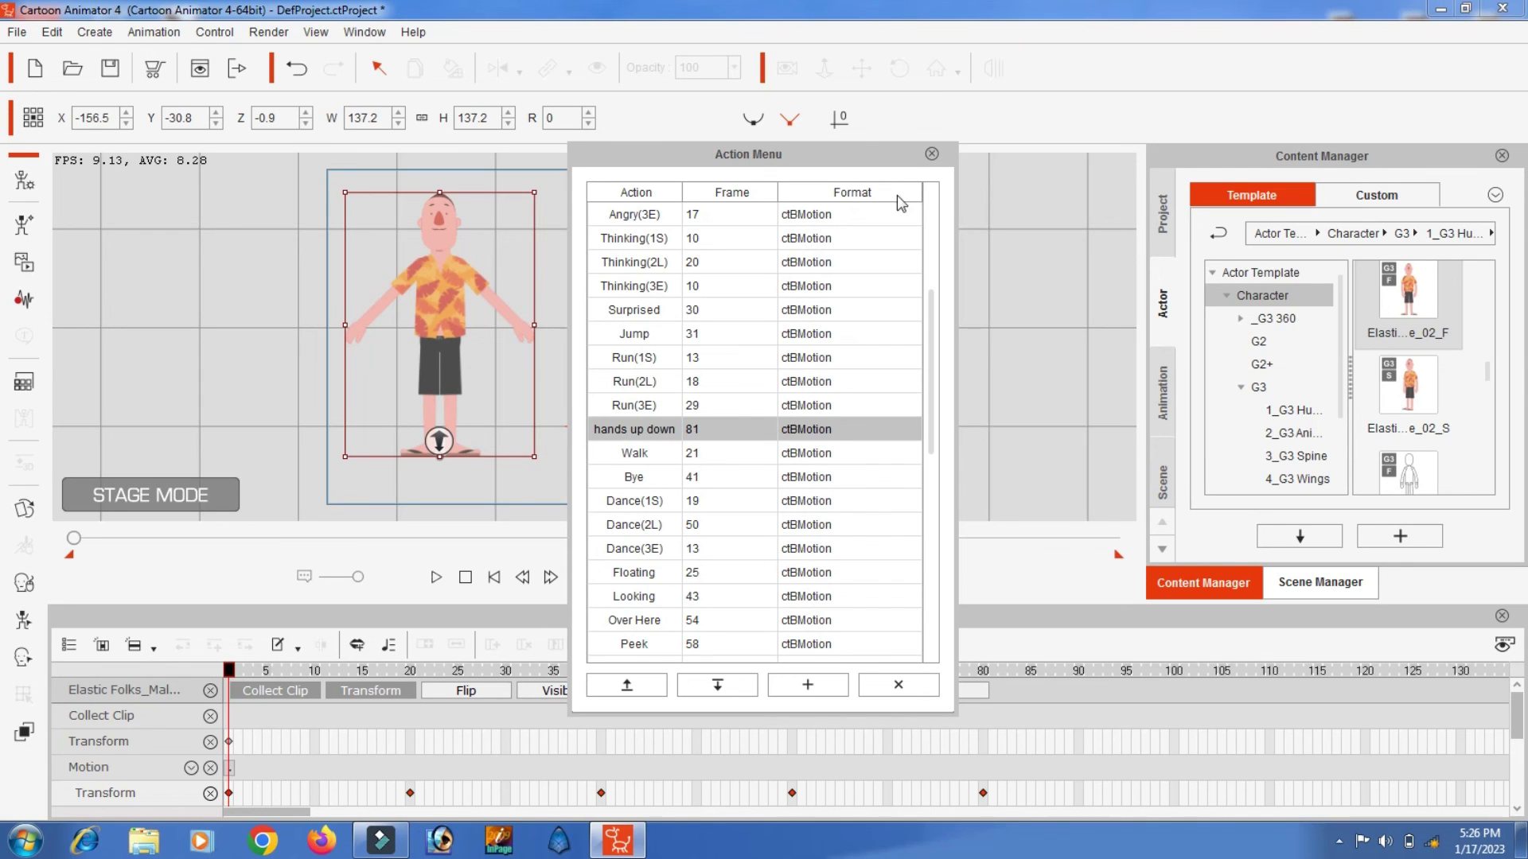
{"action": "left_click", "coordinate": [932, 154]}
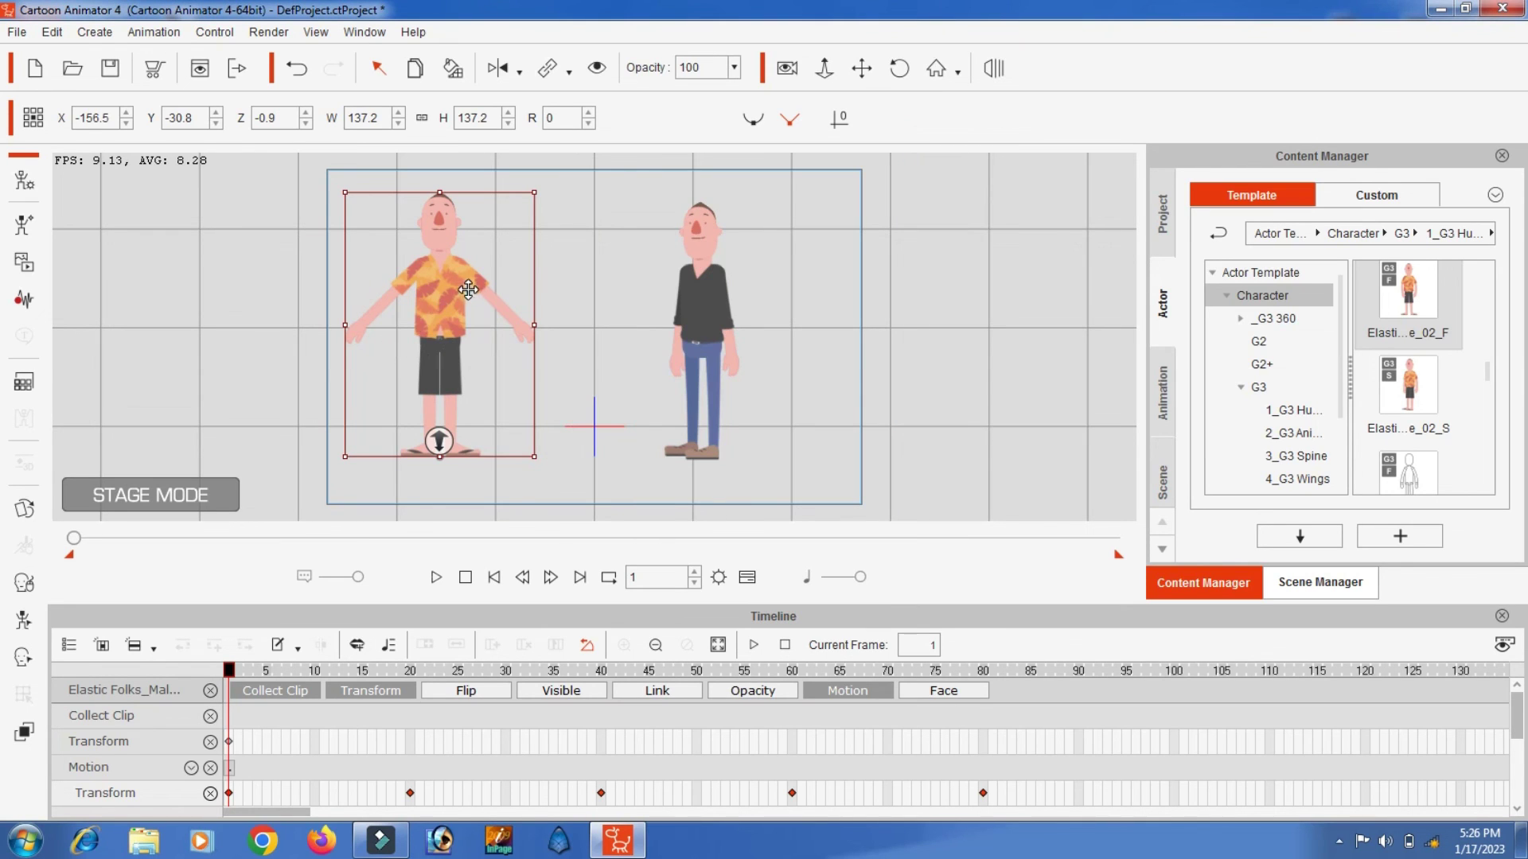
Step: Apply the "hands up down" action to the new character at frame 1 and play the animation of both characters
{"action": "right_click", "coordinate": [469, 297]}
{"action": "mouse_move", "coordinate": [649, 311]}
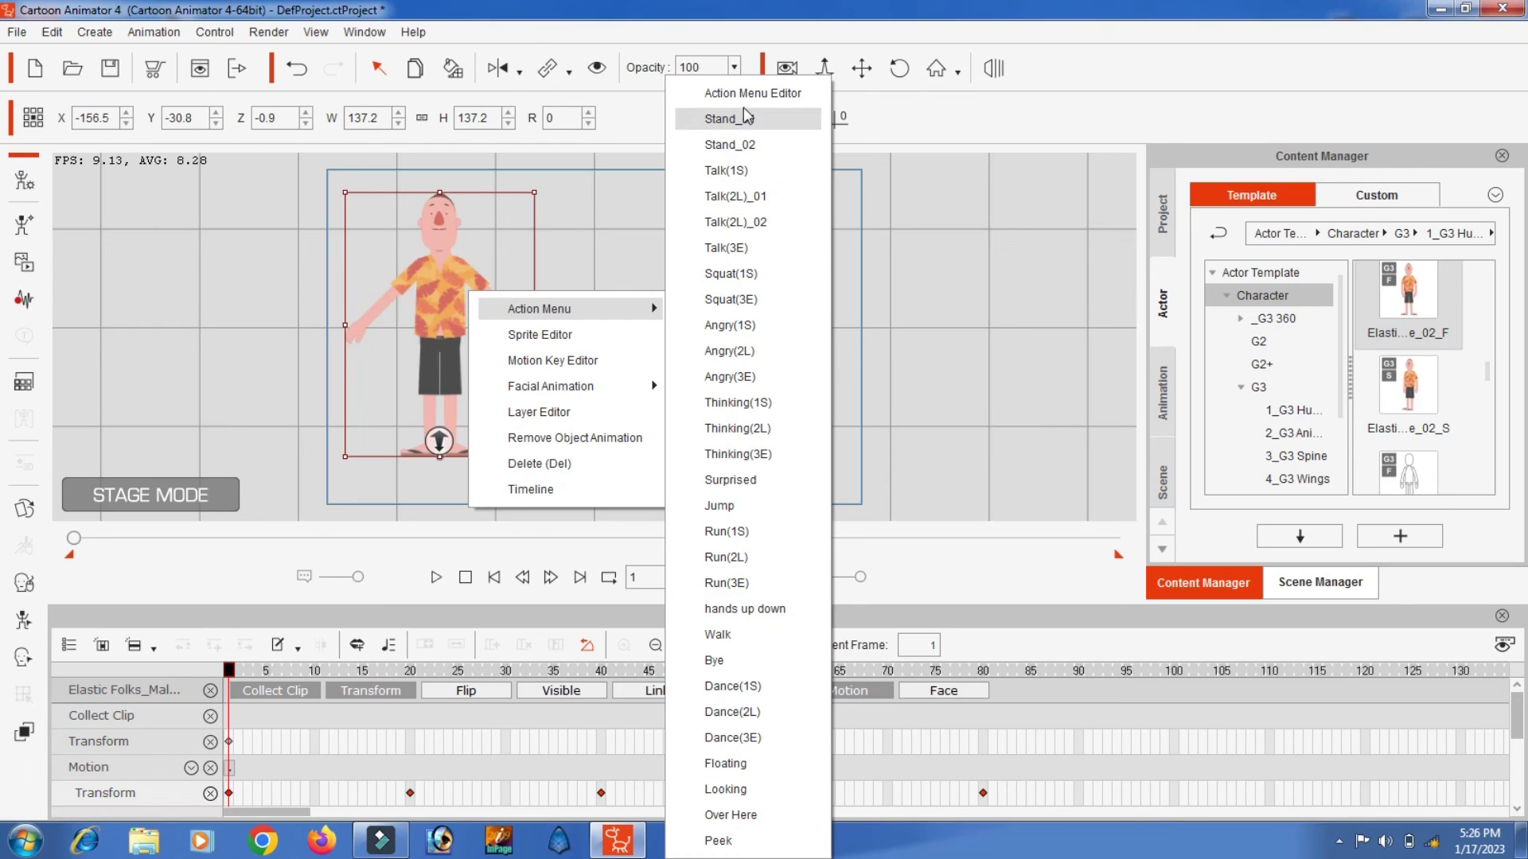
{"action": "left_click", "coordinate": [749, 613]}
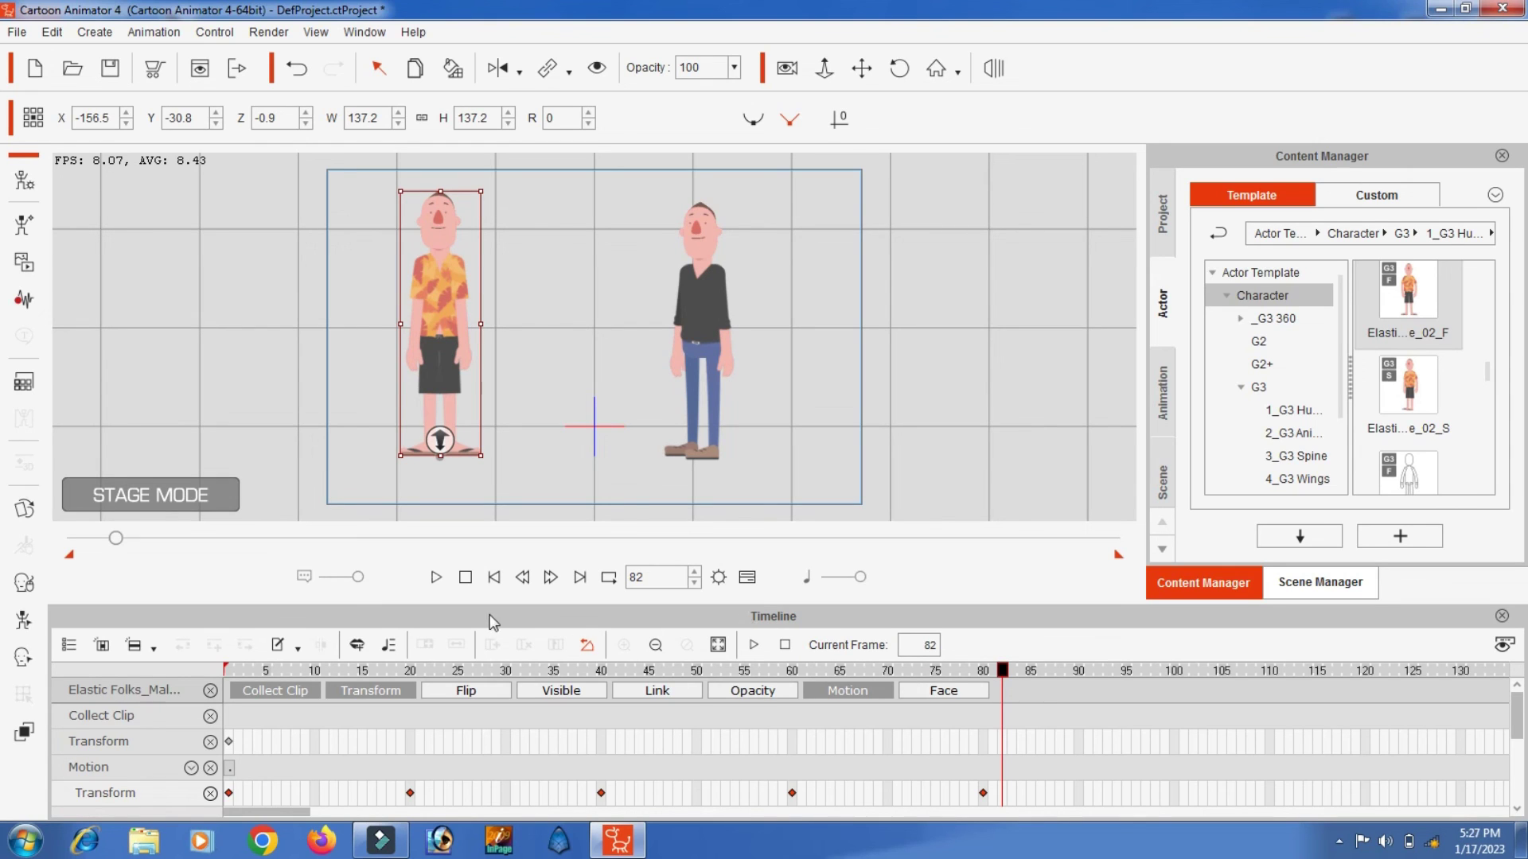
{"action": "left_click", "coordinate": [435, 579]}
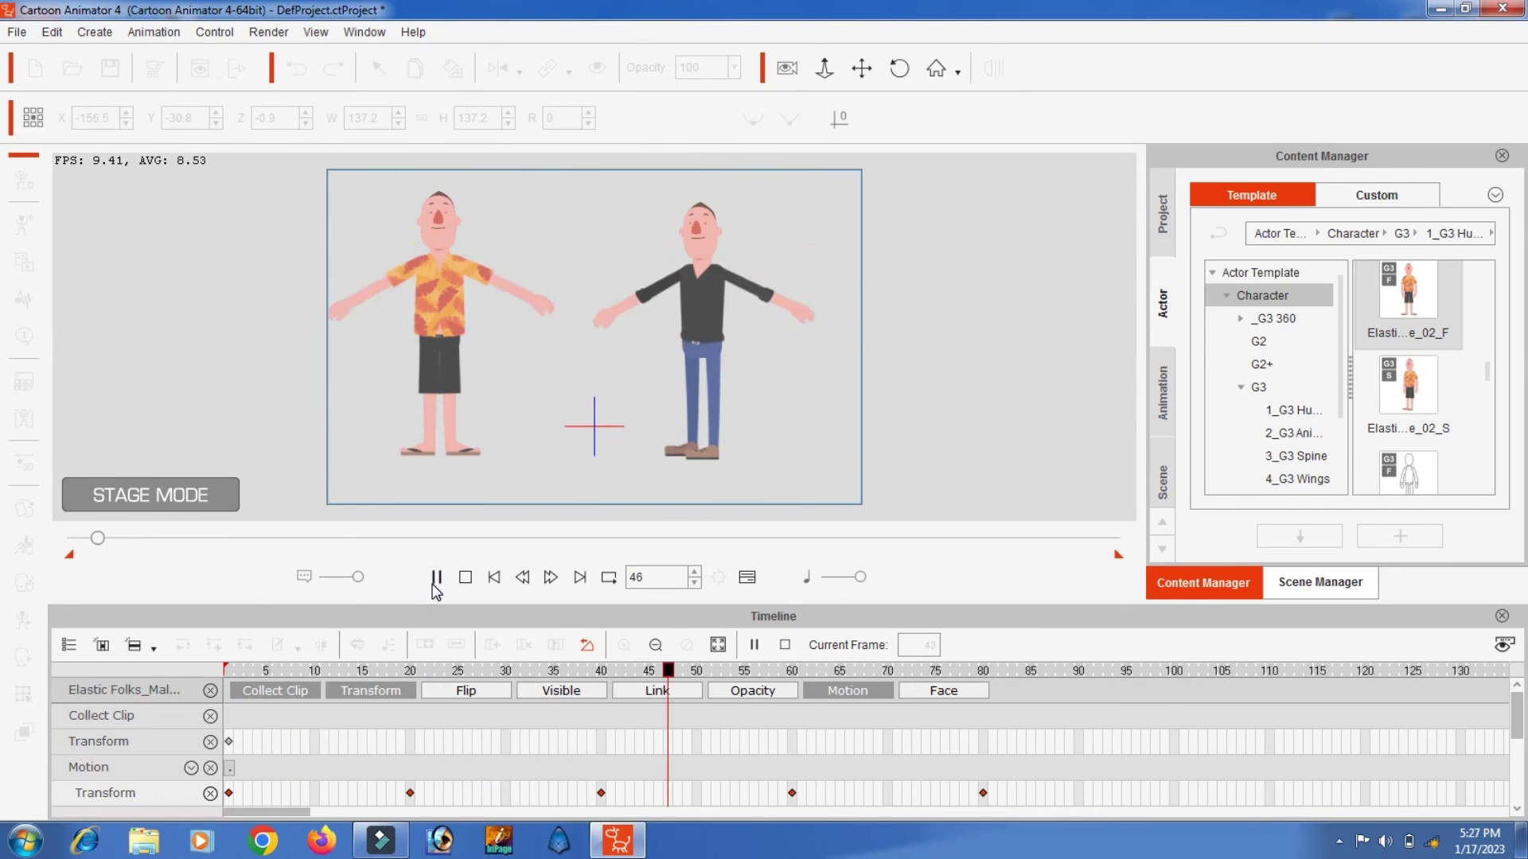